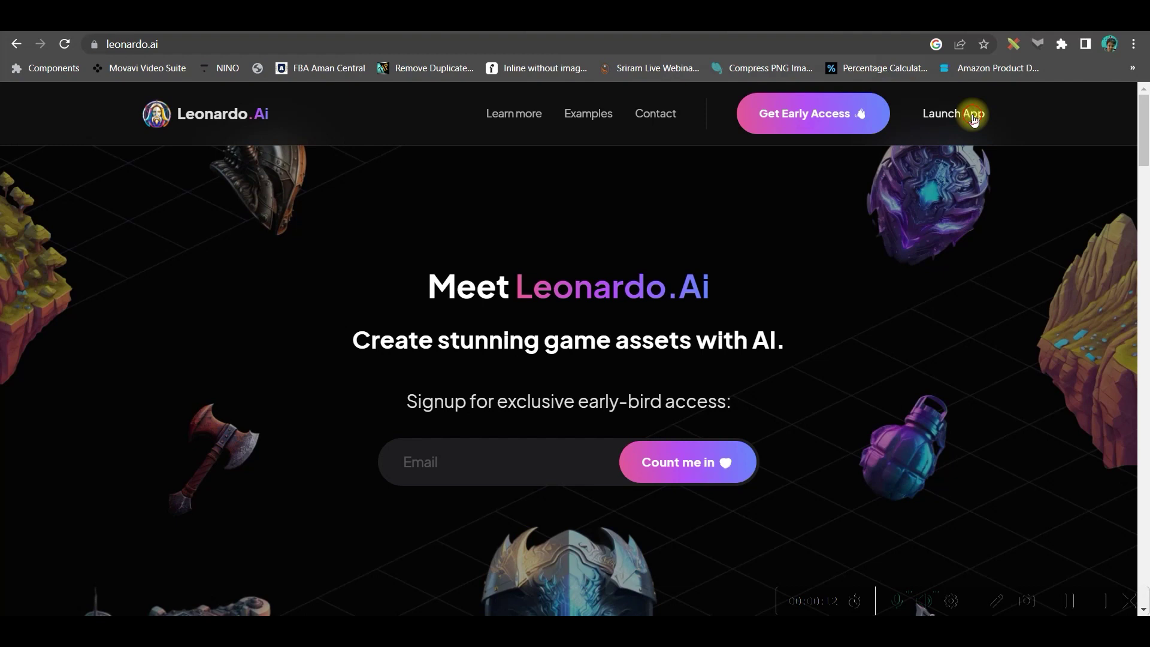
- Launch the app, fill in the priority early-access registration form, and submit it
click(973, 119)
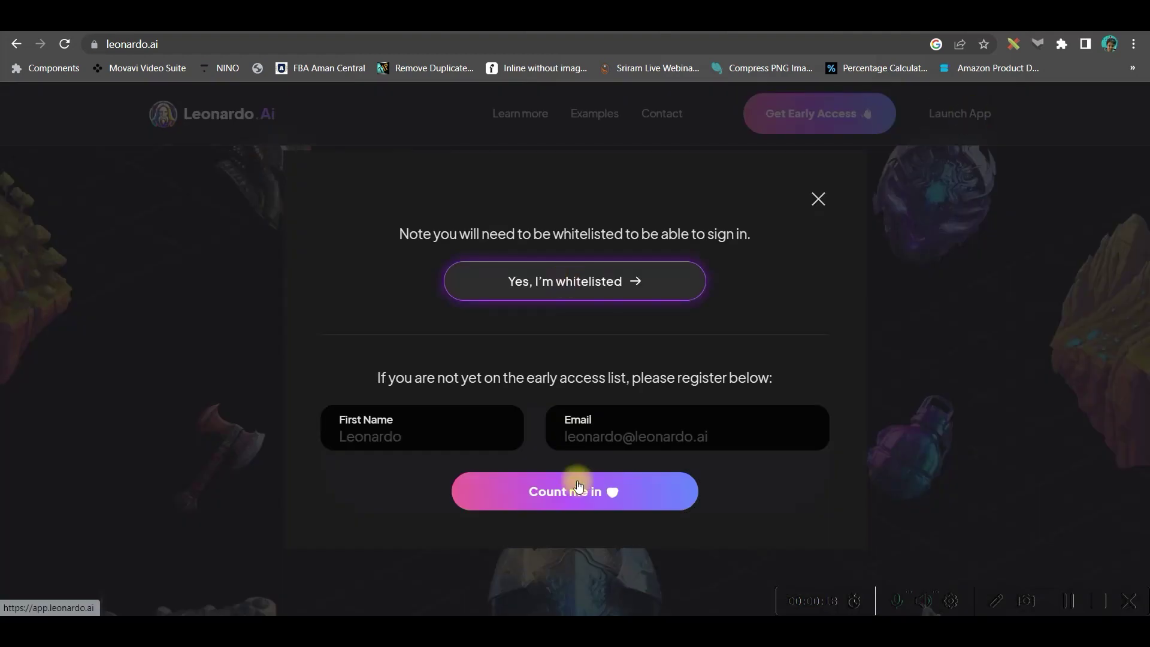
click(390, 436)
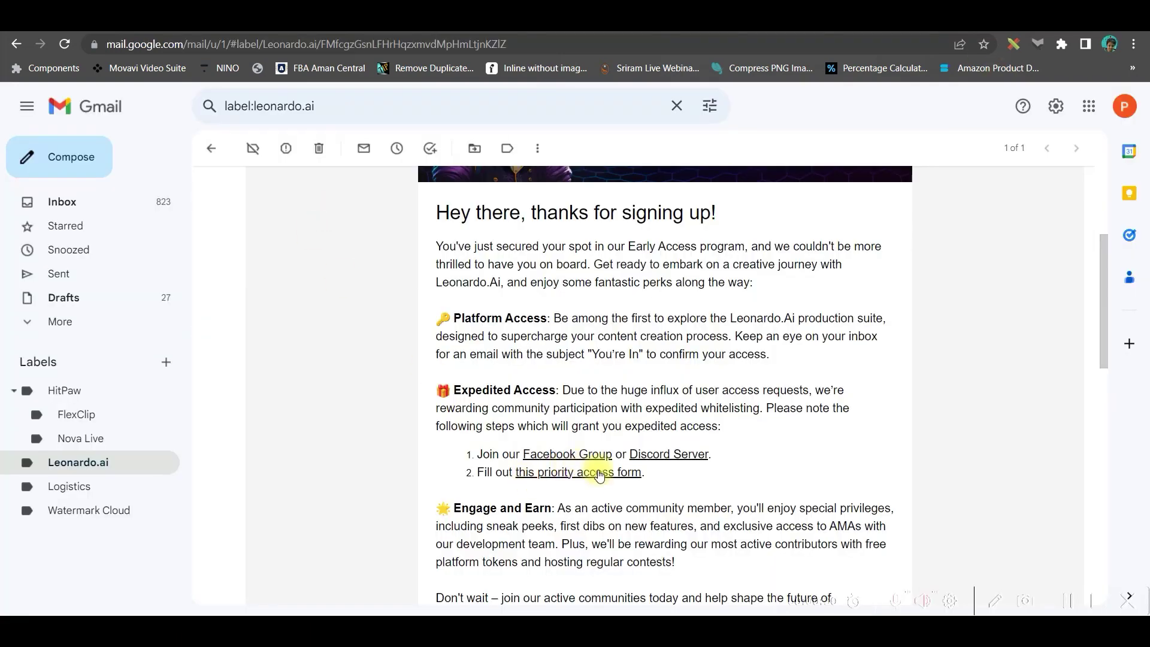
scroll(654, 449, down, 6)
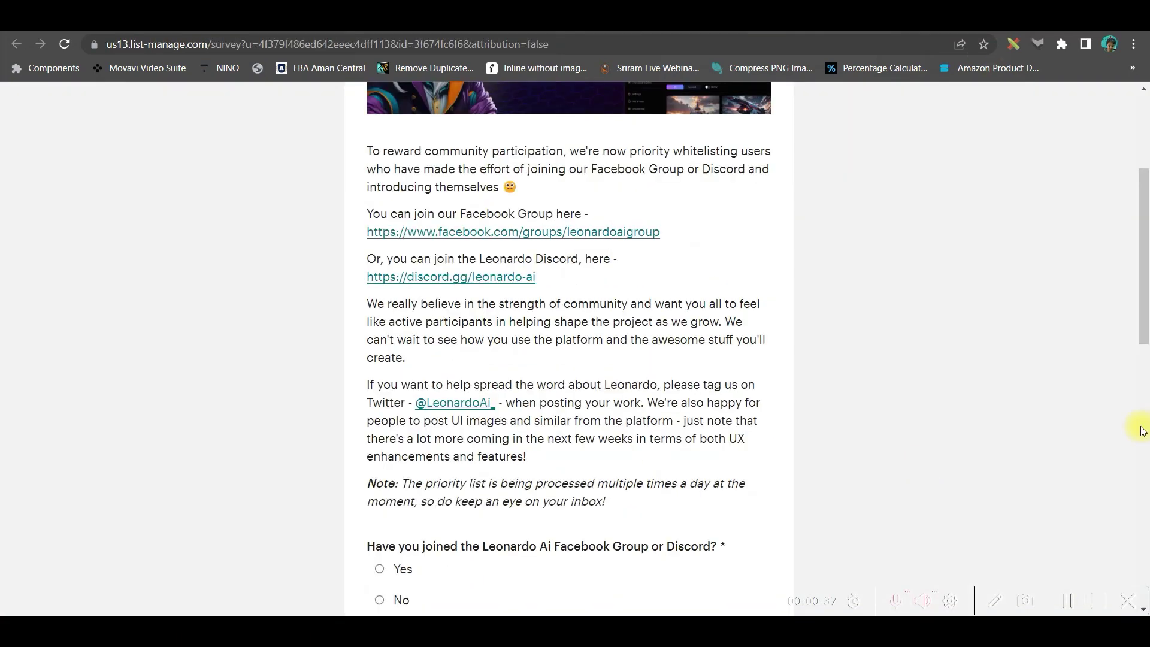
scroll(674, 483, down, 5)
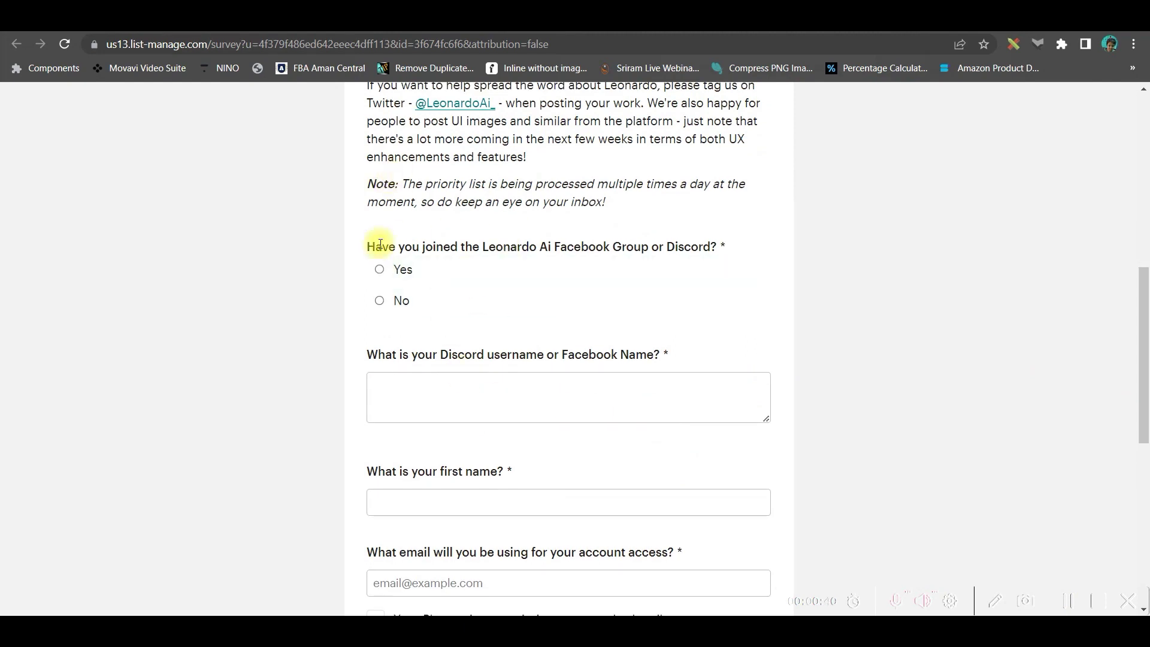
scroll(393, 250, down, 2)
scroll(392, 250, down, 4)
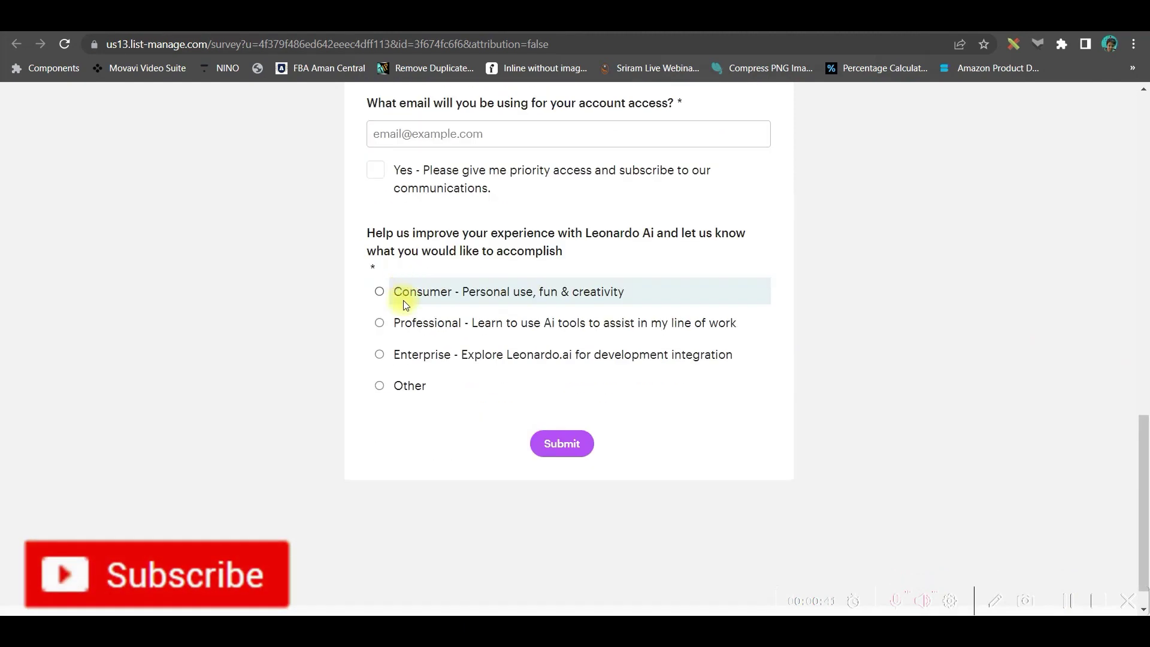
click(561, 449)
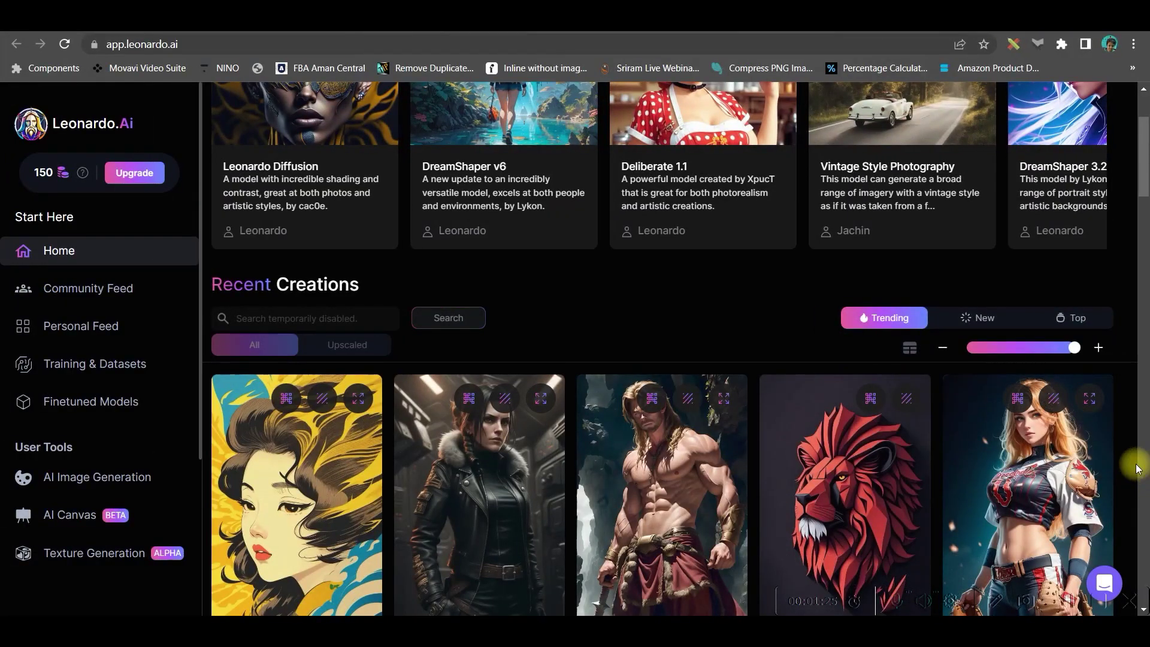
- Scroll down through the Recent Creations gallery on the home page
scroll(1138, 469, down, 3)
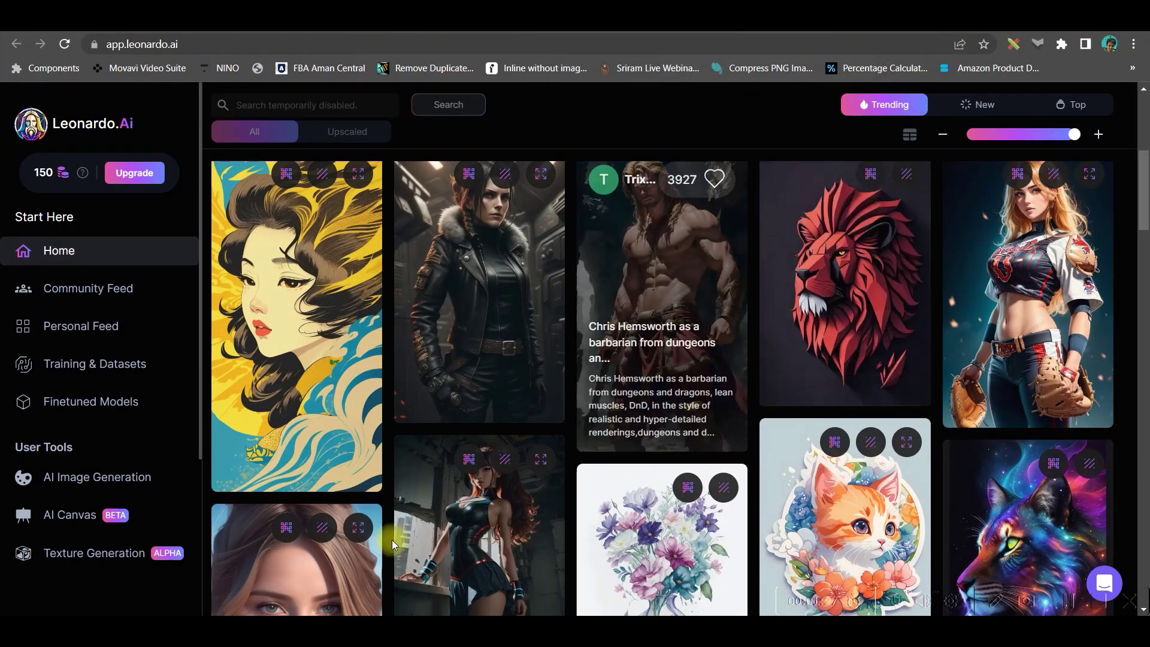
scroll(874, 377, down, 4)
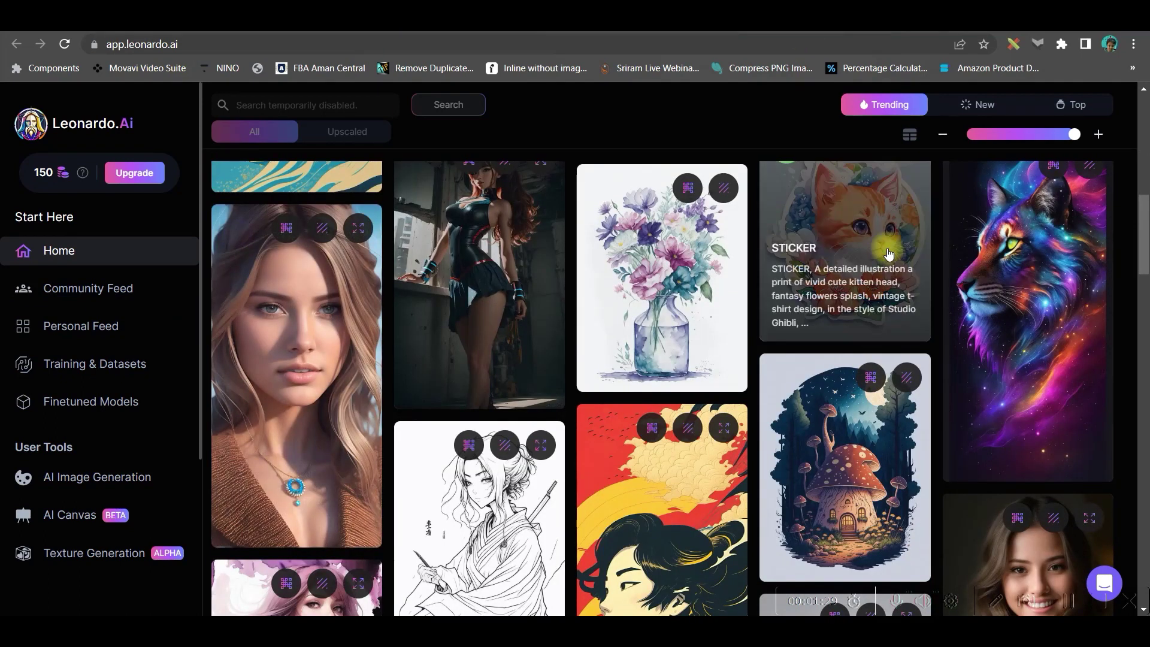
scroll(839, 270, down, 6)
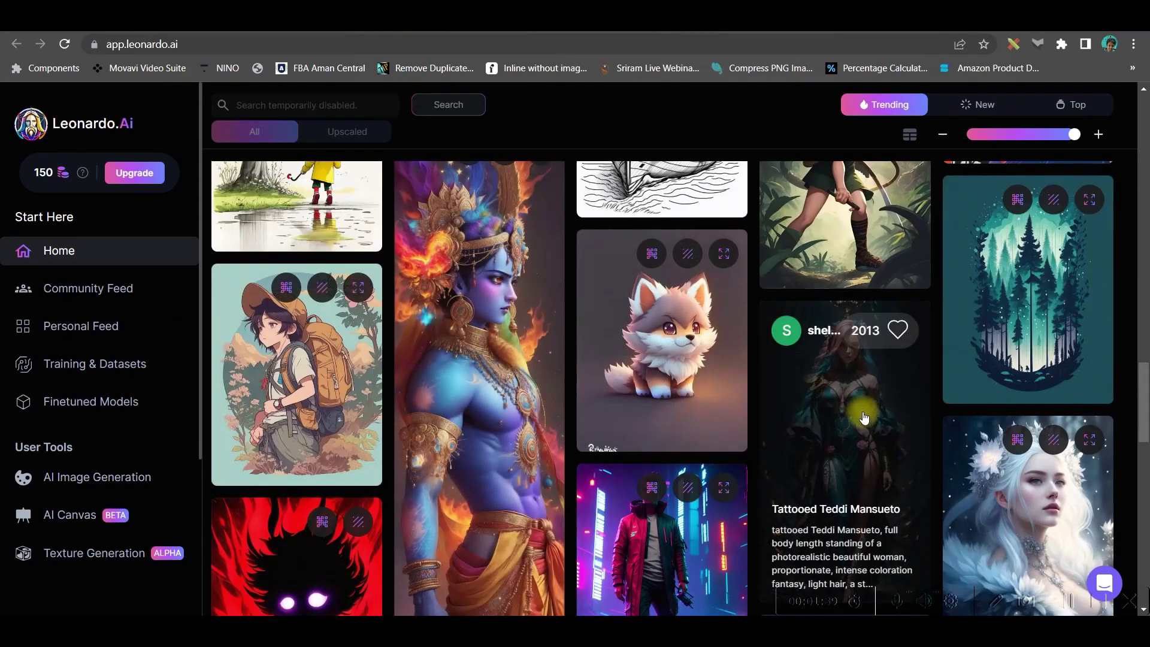
- View the platinum-haired woman image's details, then move on to the 'Waist high Portrait' image
click(1019, 501)
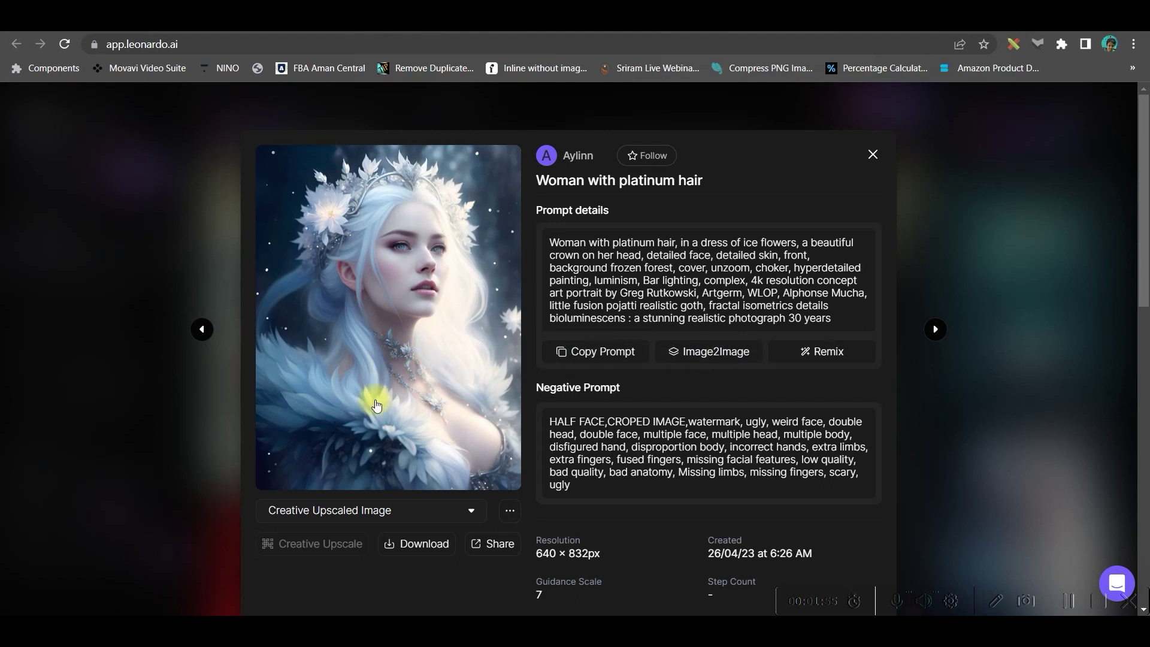
key(Right)
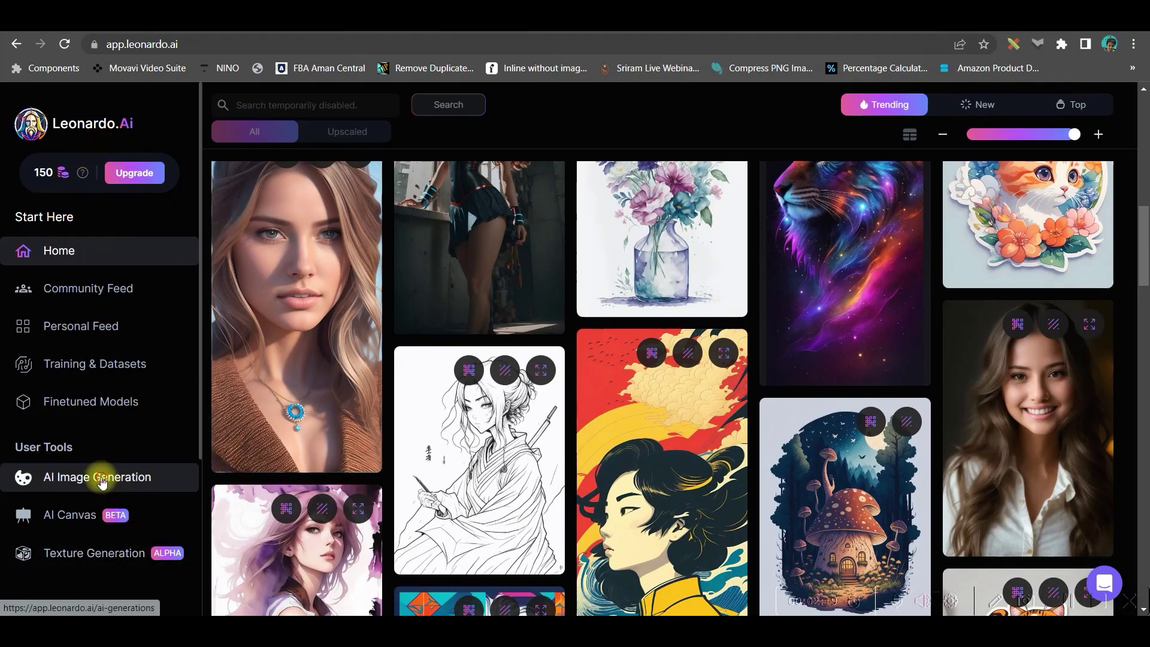
- Paste the copied waist-high portrait prompt into AI Image Generation with negative prompt enabled, then return home
click(100, 476)
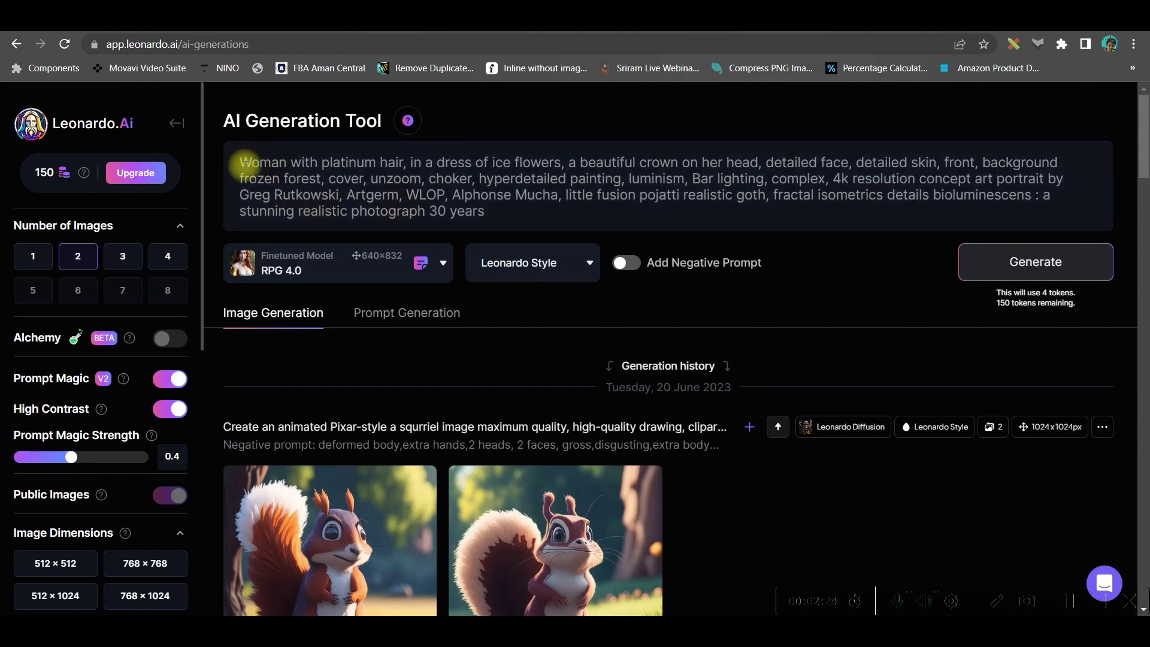
click(239, 158)
text(Waist high Portrait of an exotic beautiful caucasian woman wearing trendy clothing at a beach,  perfect detailed face, detailed symmetric hazel eyes with circular iris, realistic, stunning realistic photograph, 3d render, octane render, intricately detailed, cinematic, trending on artstation, Isometric, Centered hipereallistic cover photo, awesome full color, hand drawn, dark, gritty, mucha, klimt, erte 12k, high definition, cinematic, neoprene, behance contest winner, portrait featured on unsplash, stylized digital art, smooth, ultra high definition, 8k, unreal engine 5, ultra sharp focus, intricate artwork masterpiece, ominous, epic, TanvirTamim, trending on artstation, by artgerm, h. r. giger and beksinski, highly detailed, vibrant)
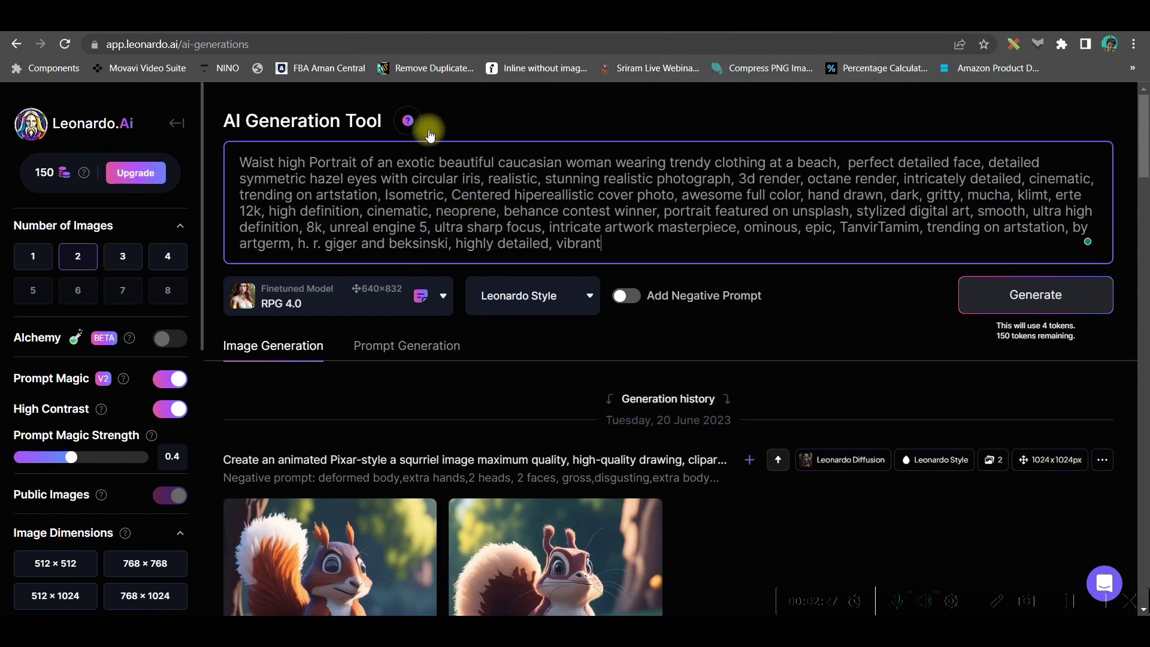
click(617, 296)
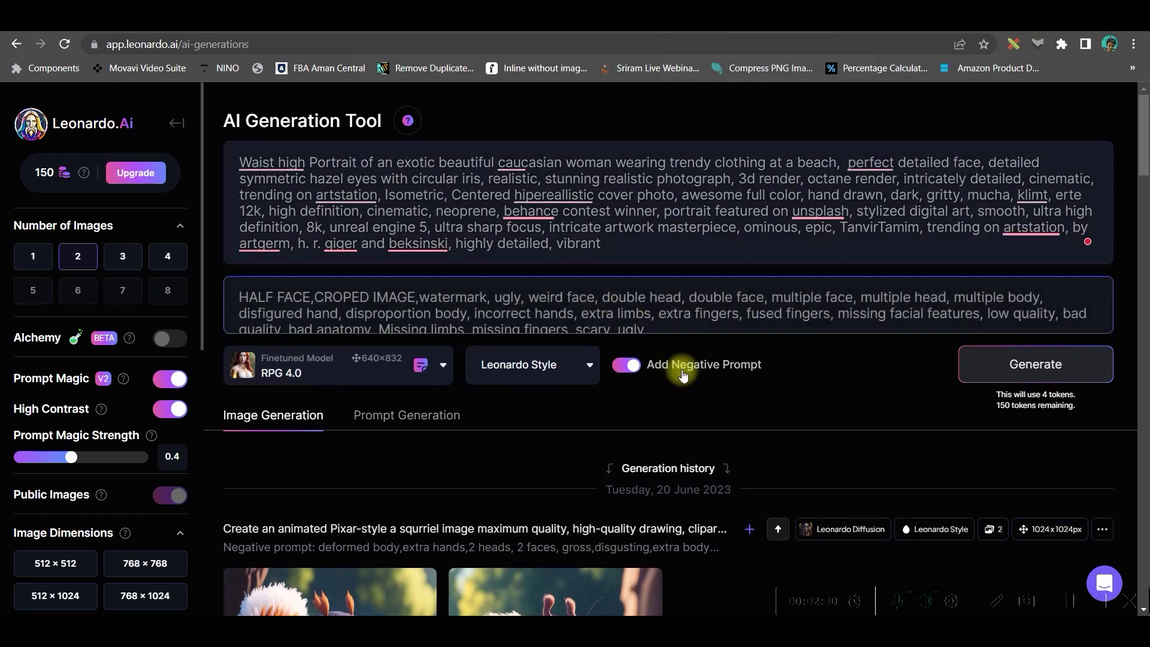
click(98, 129)
- Copy the full negative prompt text from the beach portrait's details, then close them
scroll(482, 398, down, 10)
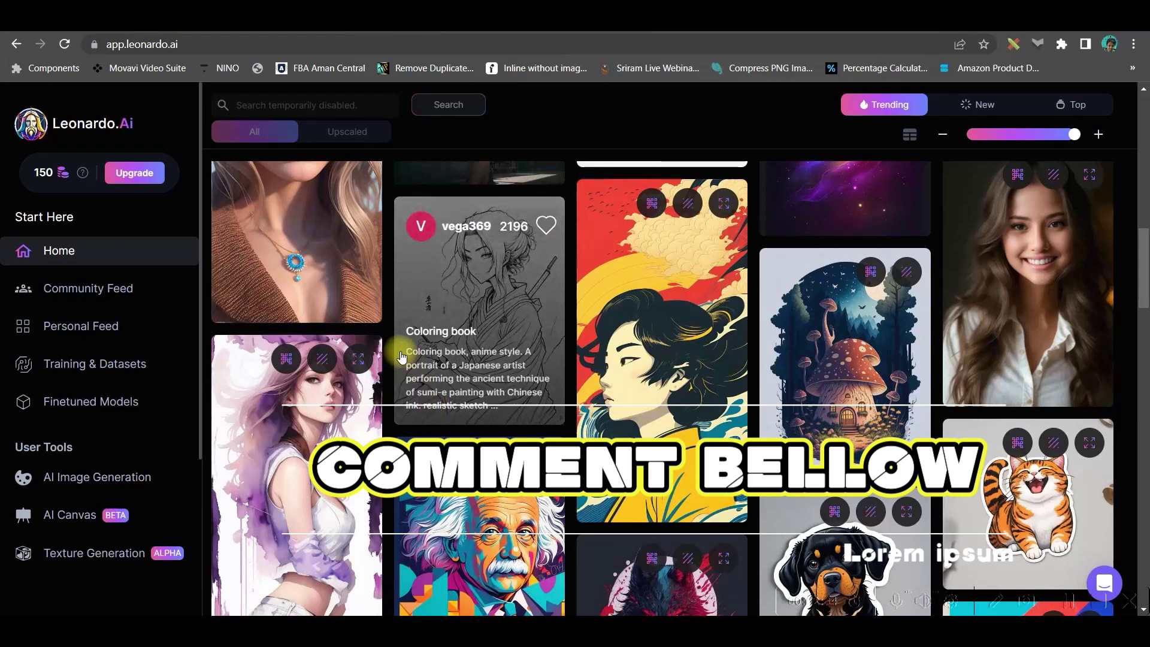
scroll(360, 341, up, 3)
click(287, 323)
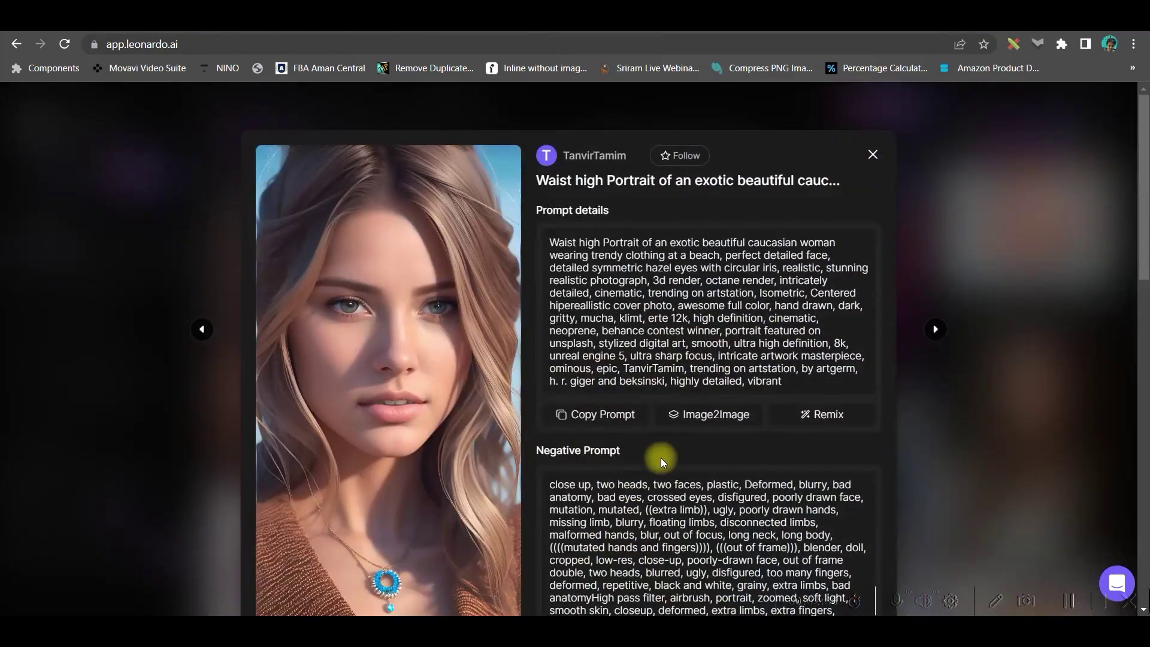
scroll(709, 481, down, 4)
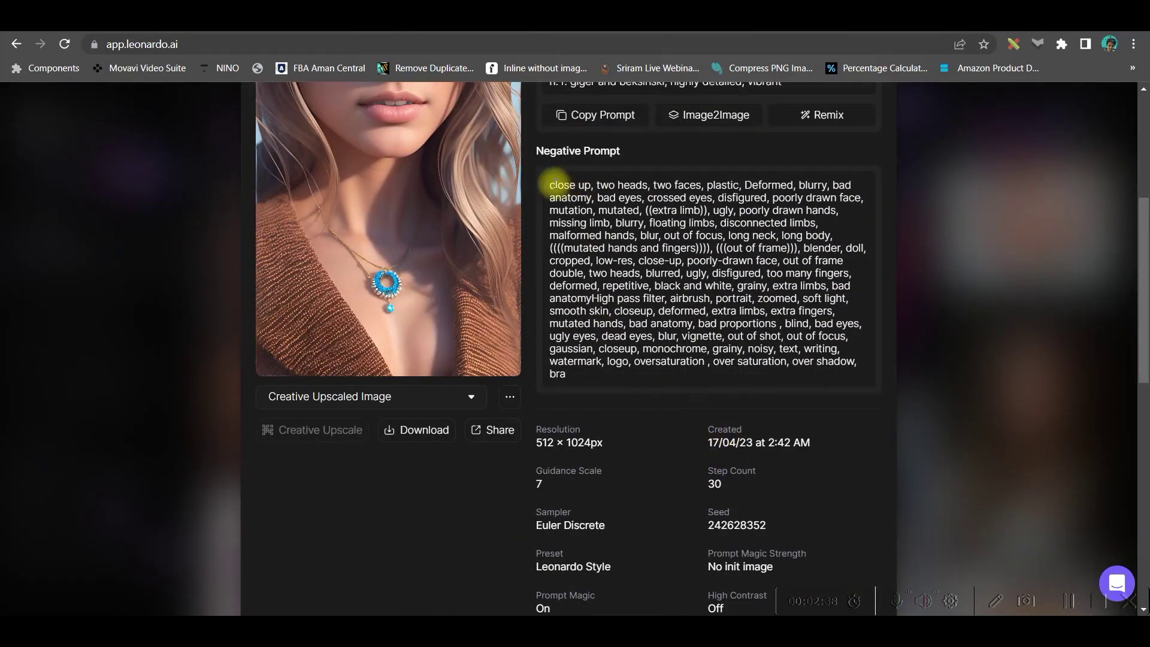
drag(550, 186, 711, 410)
key(ctrl+c)
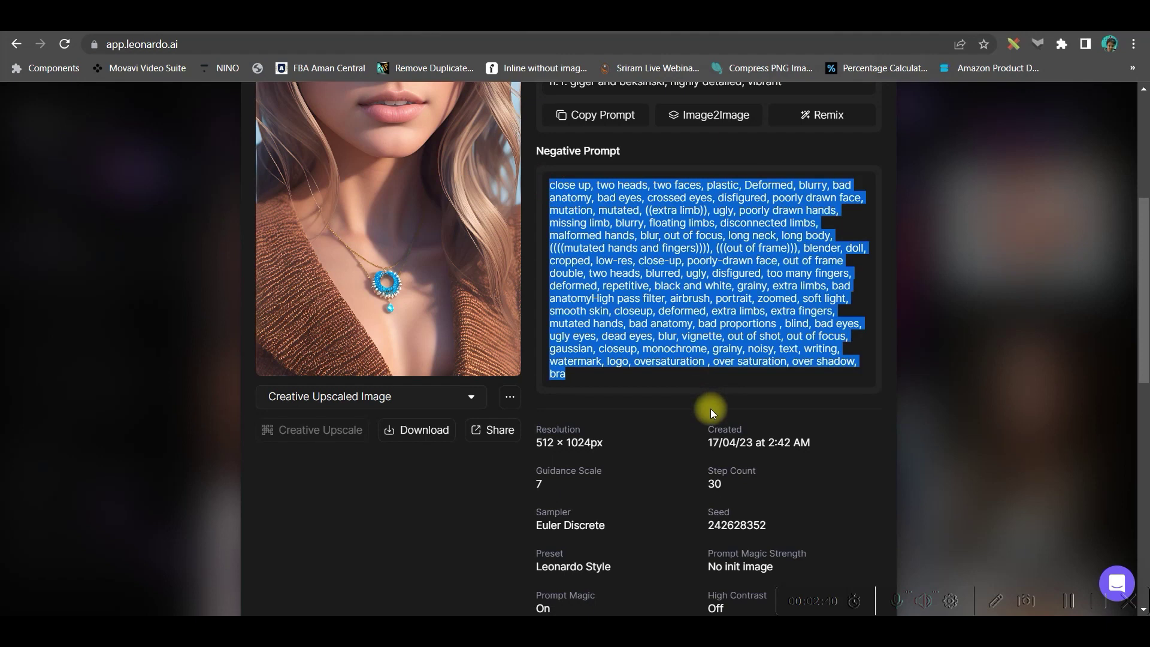
click(202, 162)
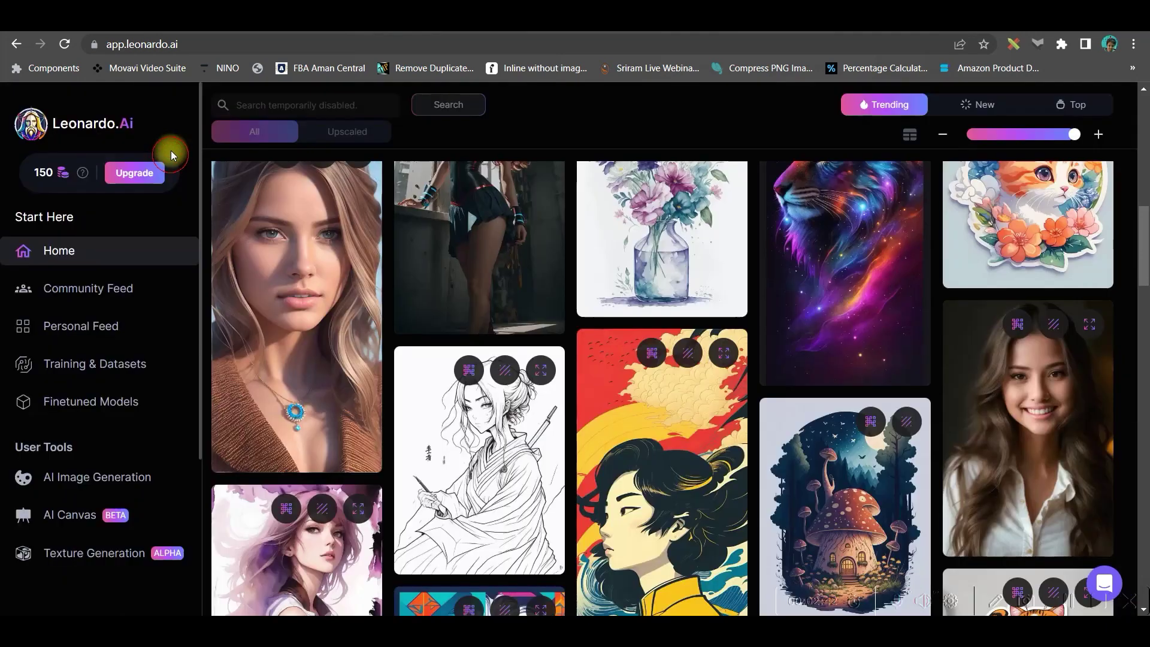
- Replace the generation tool's existing negative prompt with the copied long negative prompt
click(90, 476)
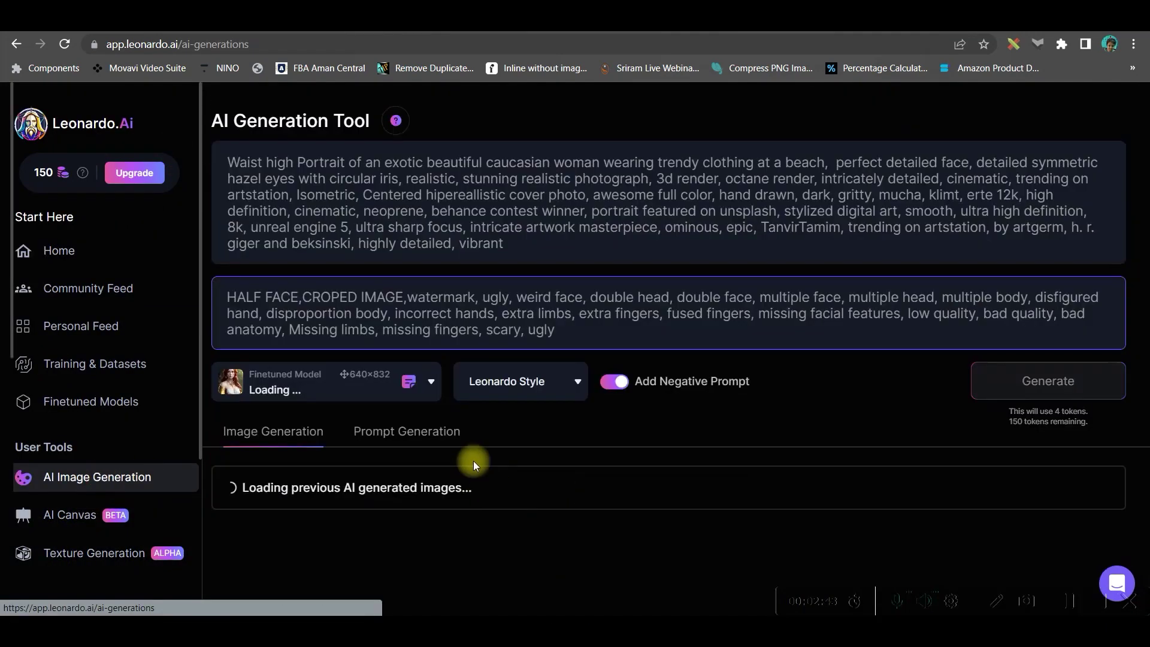
triple_click(683, 343)
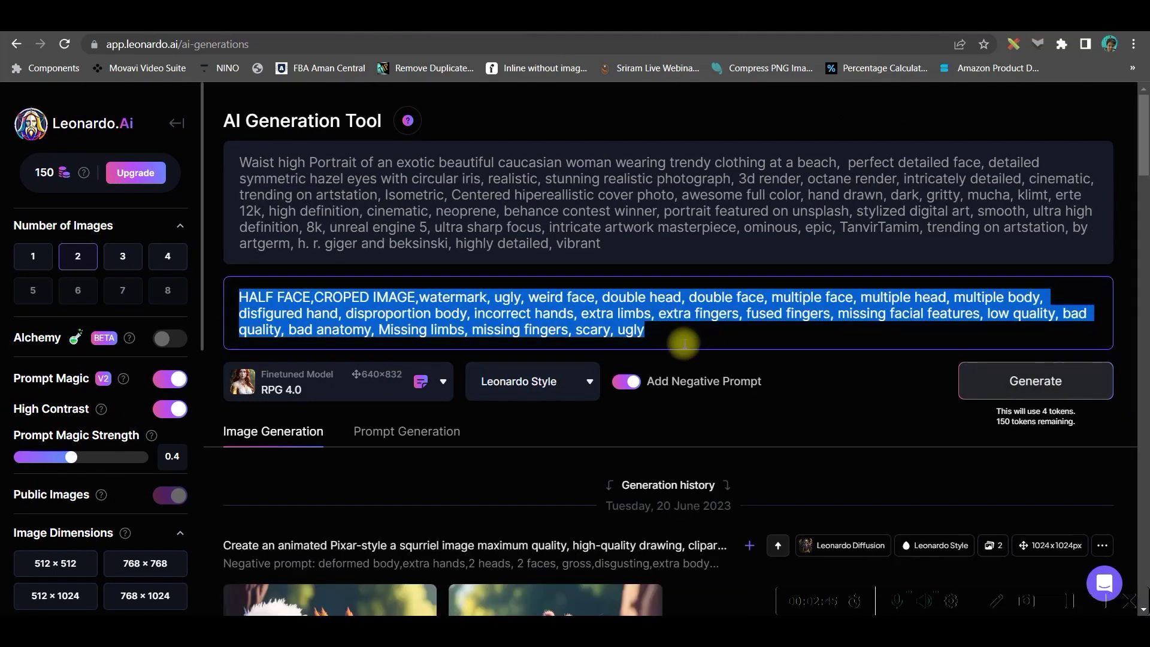
key(ctrl+v)
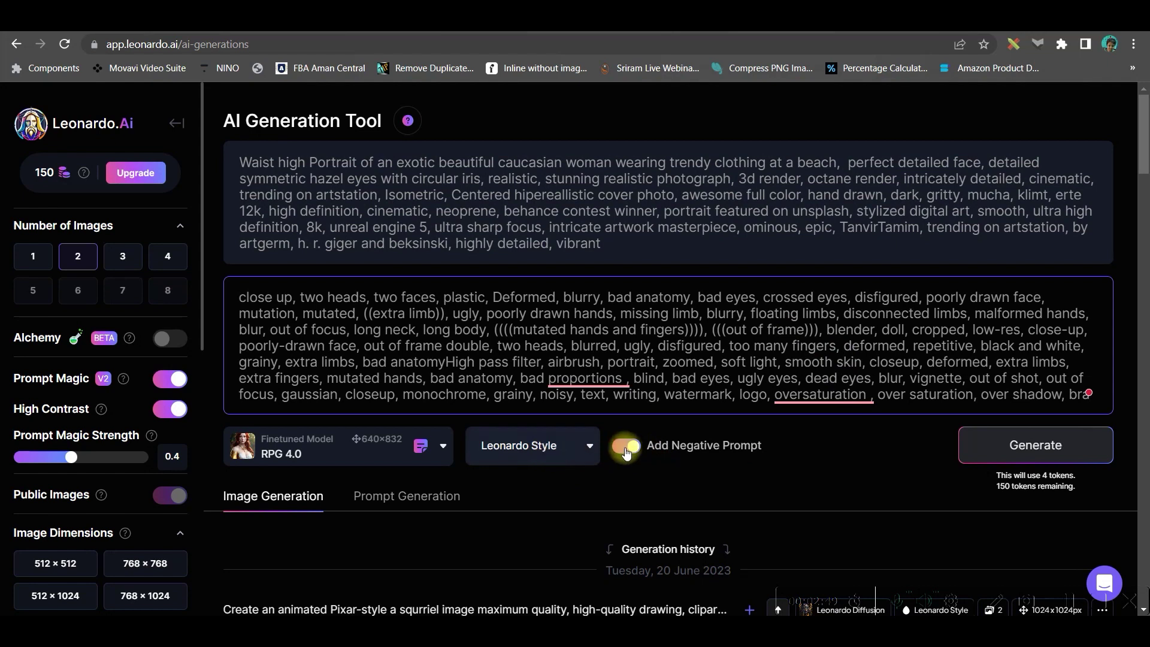
scroll(965, 452, down, 3)
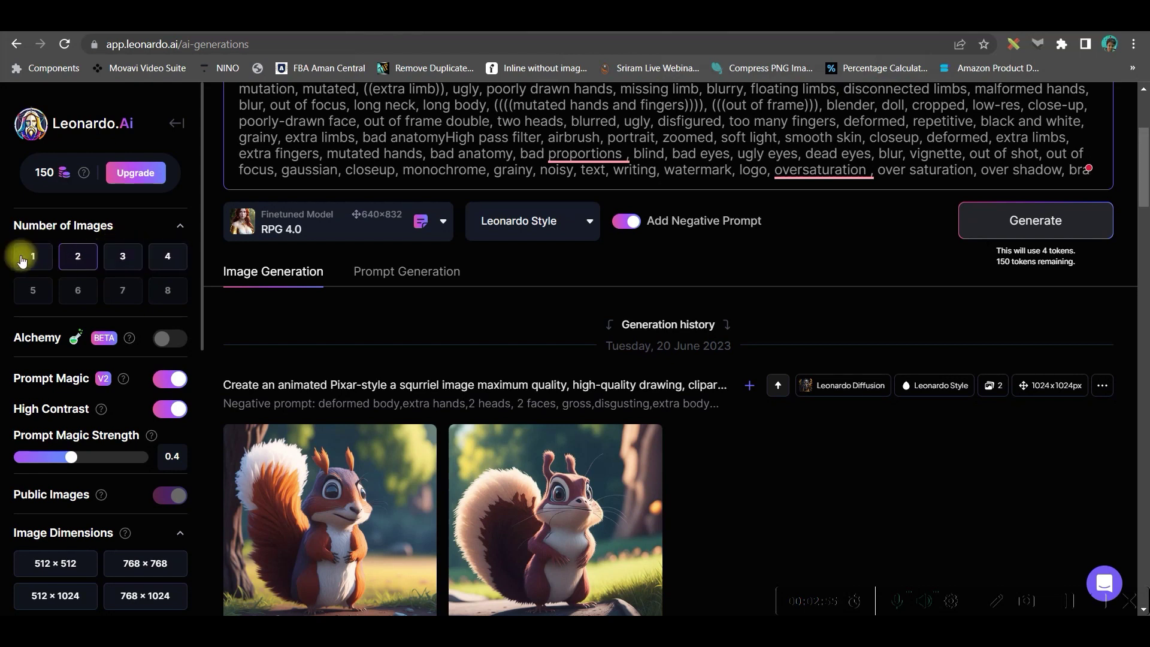
- Generate four 1024 × 1024 images from the waist-high beach portrait prompt
click(173, 258)
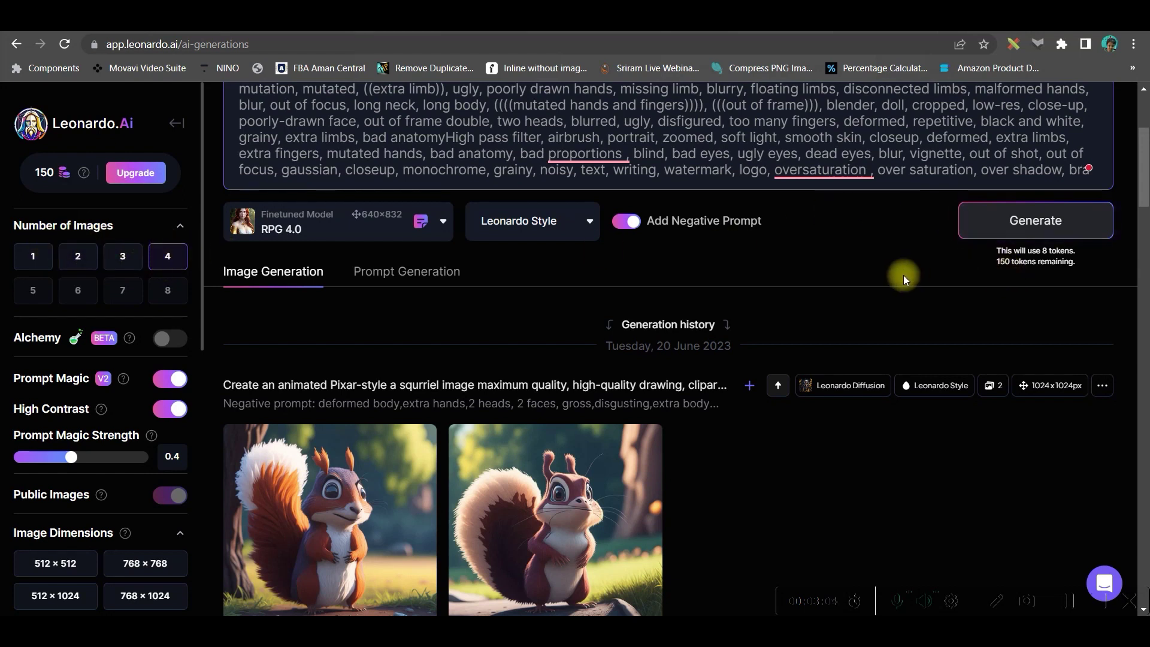
scroll(167, 168, down, 4)
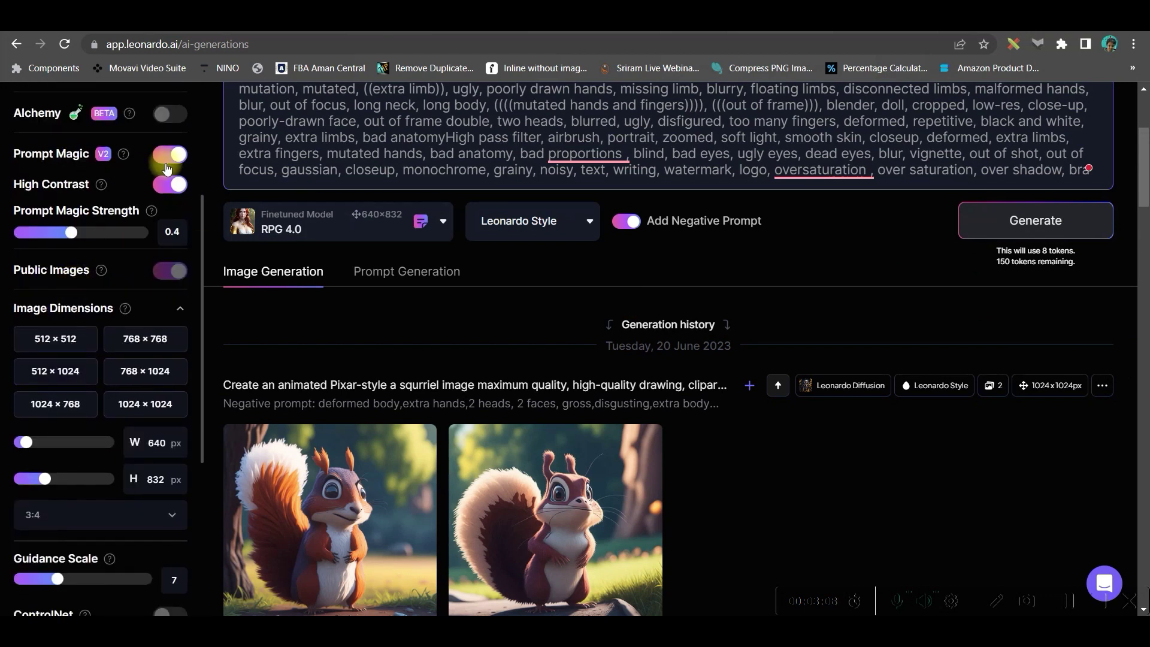
click(159, 403)
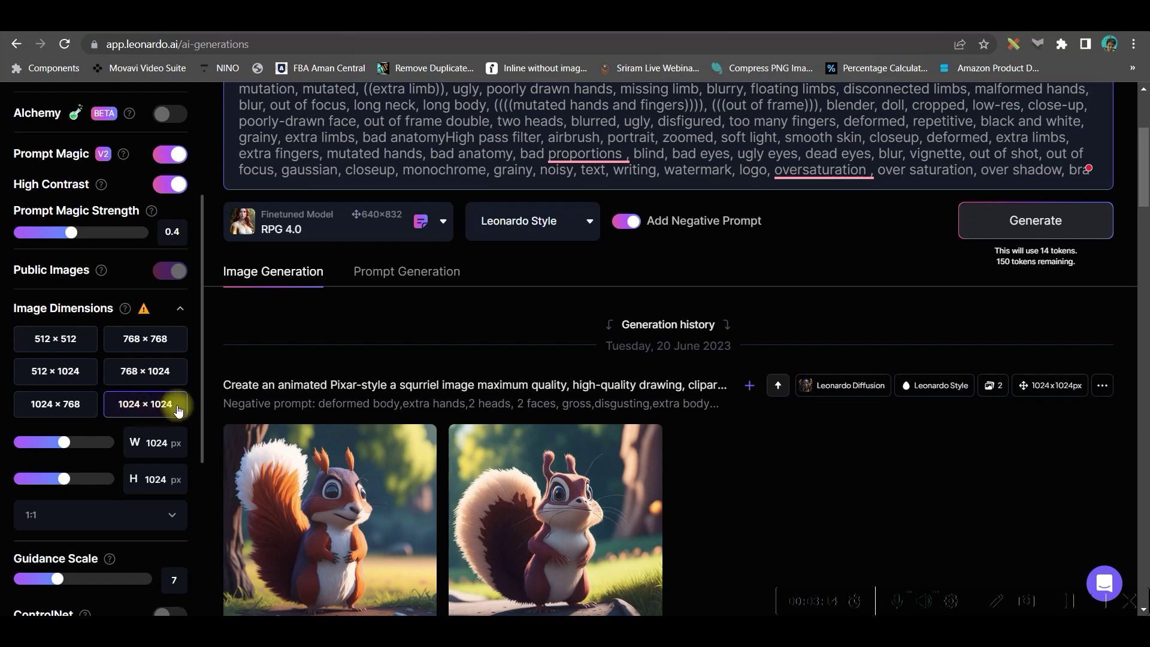
scroll(183, 407, down, 3)
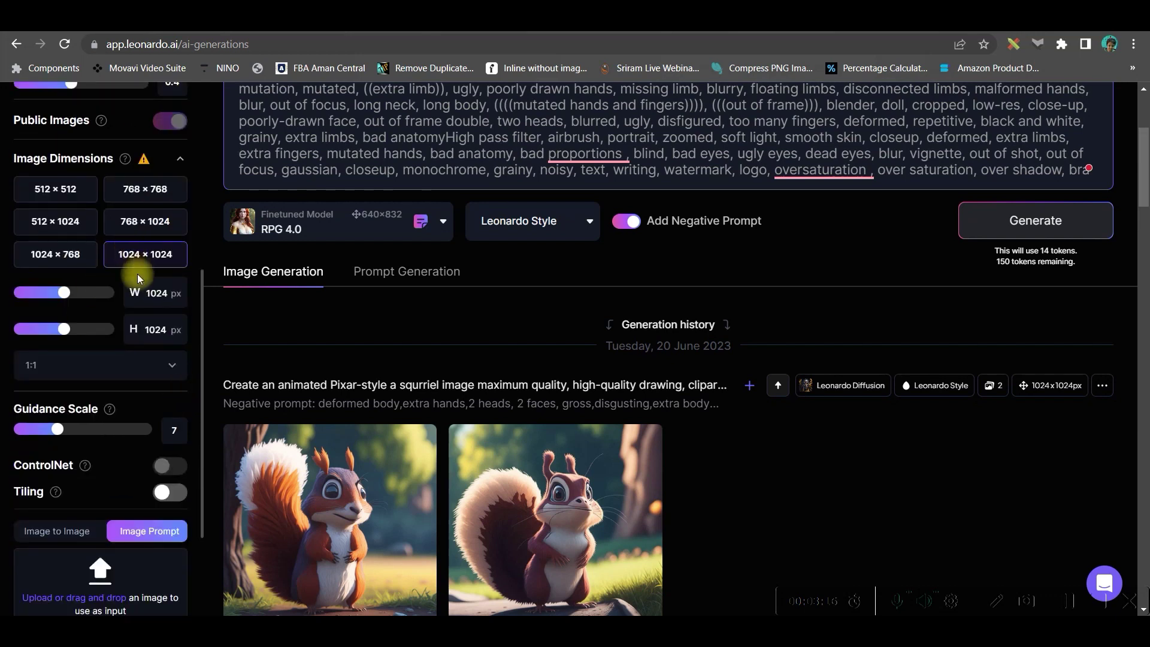
scroll(154, 367, down, 3)
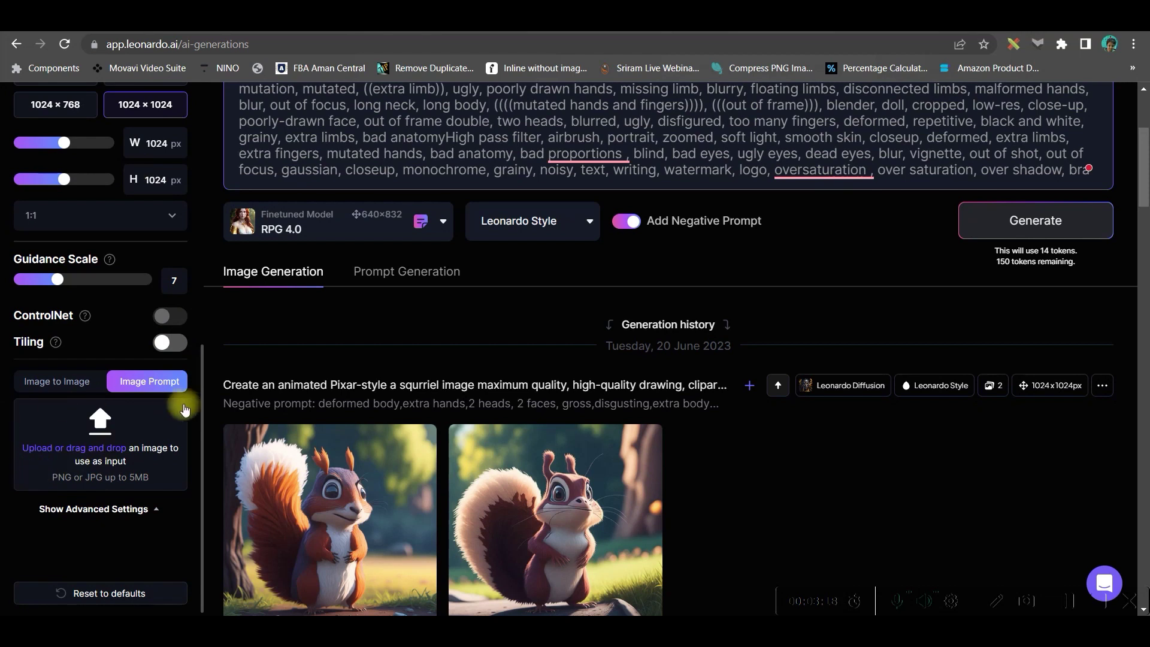
click(1015, 222)
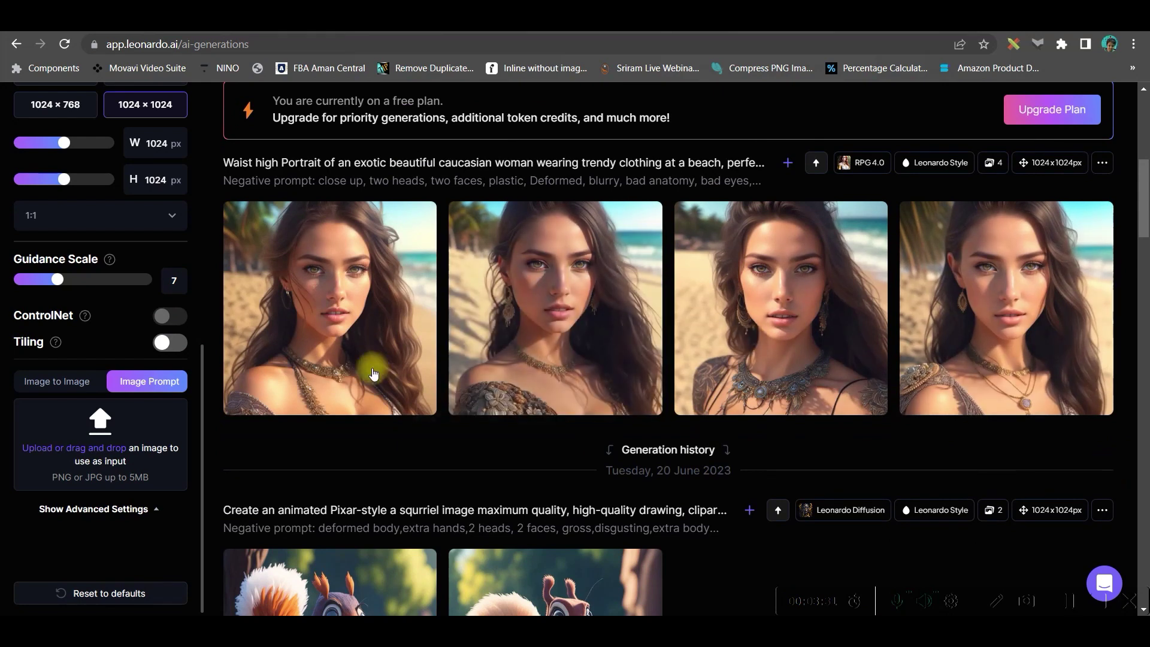
- Open the fourth finished beach portrait in the full-size viewer
mouse_move(561, 366)
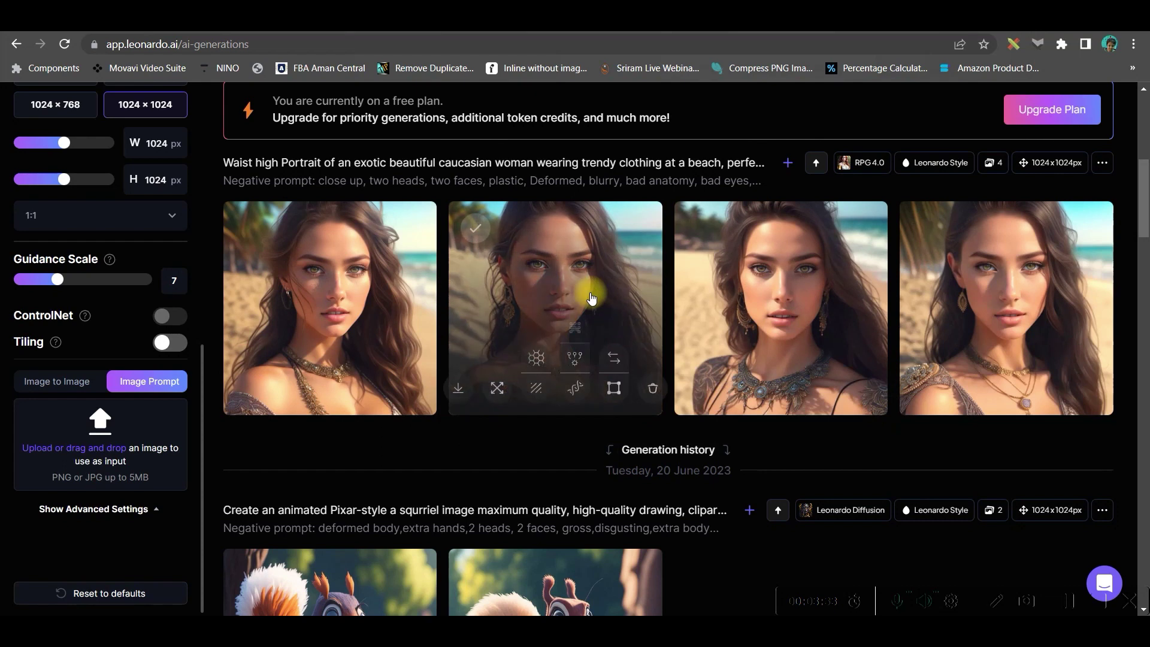
click(1035, 309)
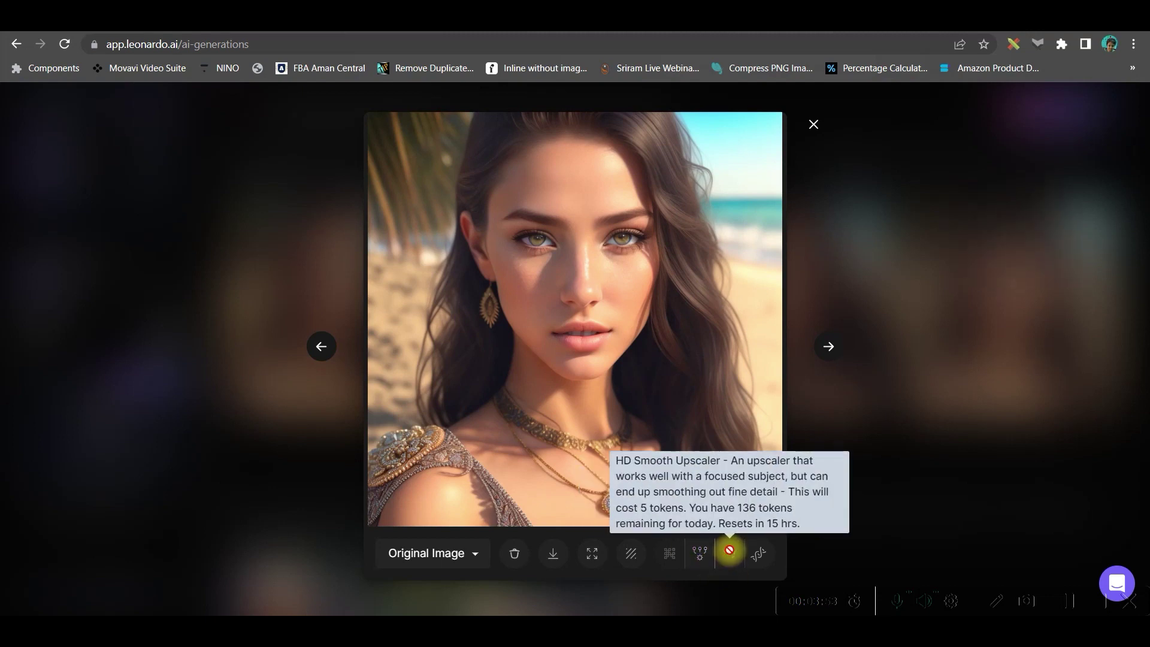
- Create an HD Smooth upscaled version of the portrait and list its available versions
click(713, 563)
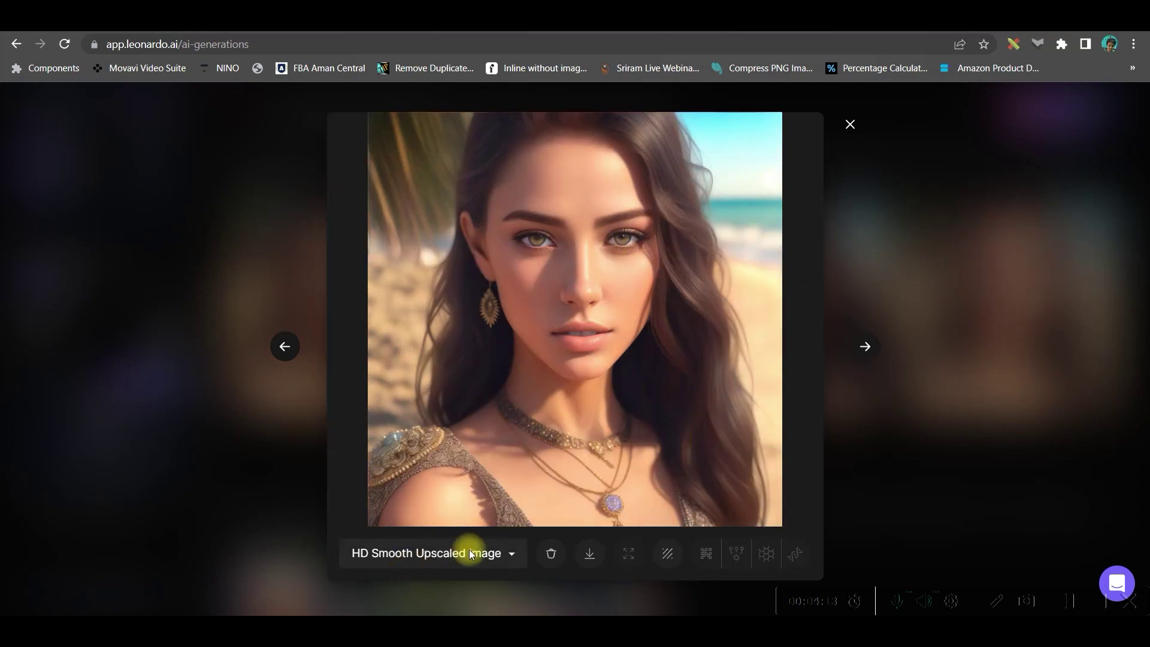
click(418, 556)
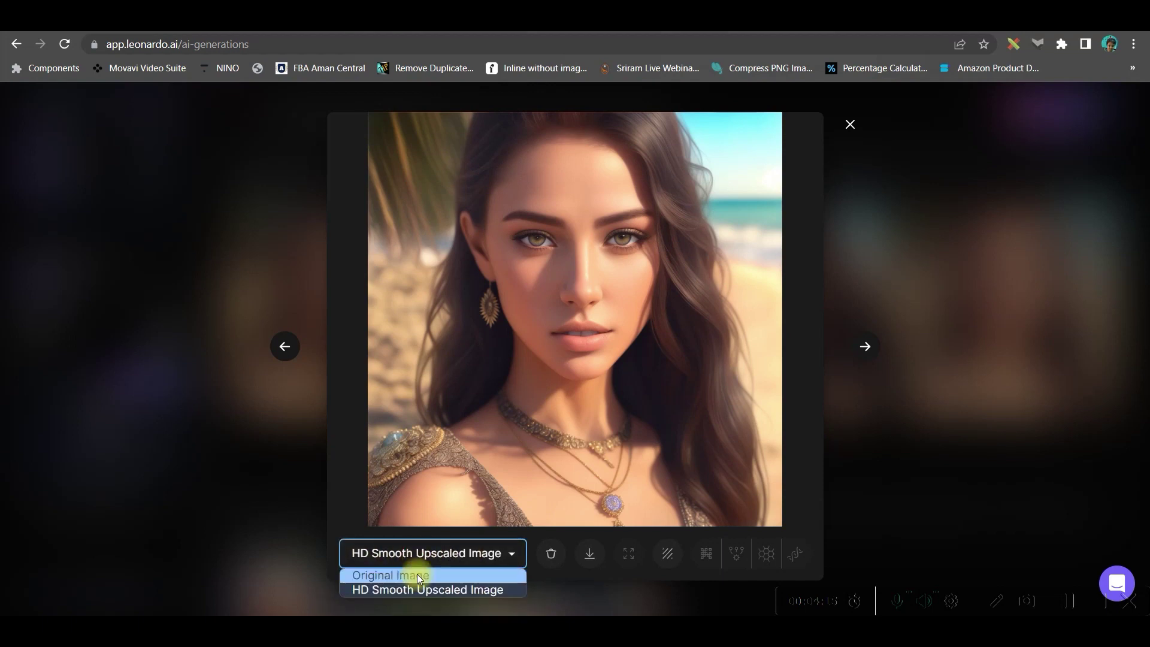
- Compare the original with the HD Smooth upscaled portrait, then download the upscaled JPG
click(418, 578)
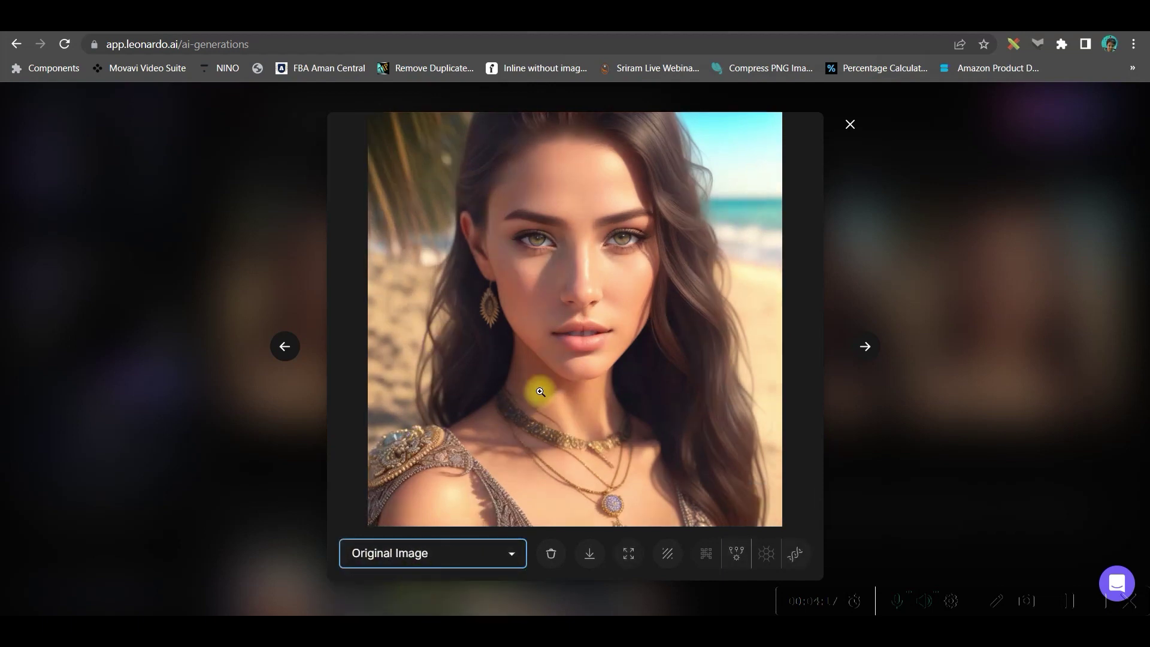
click(484, 550)
click(469, 591)
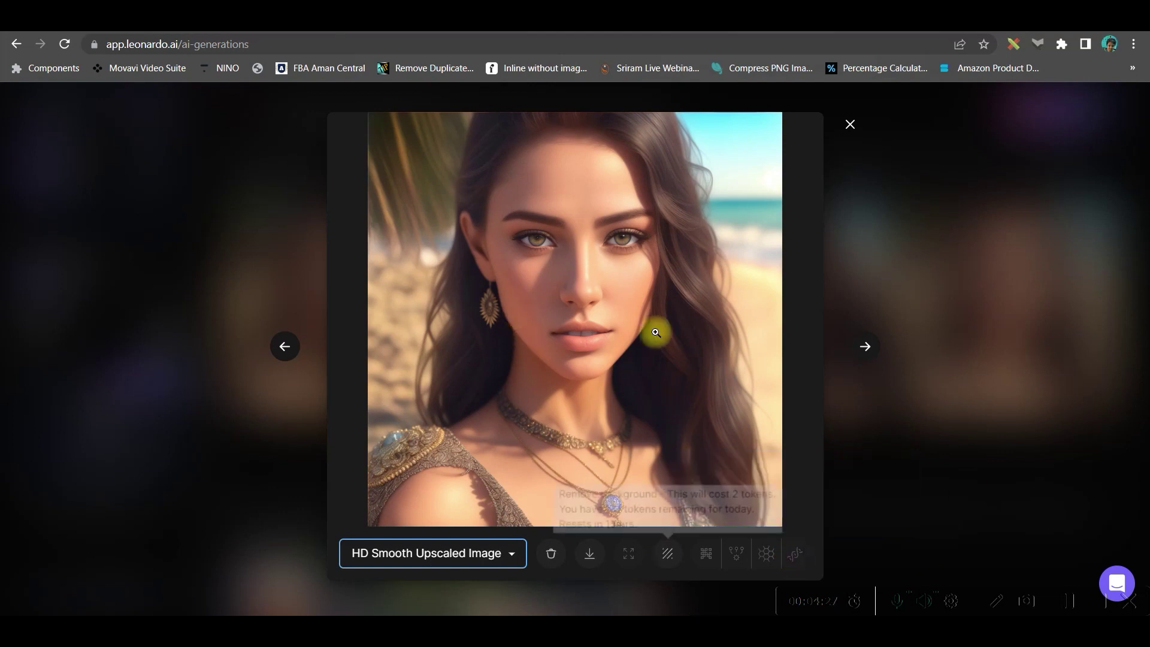
click(591, 557)
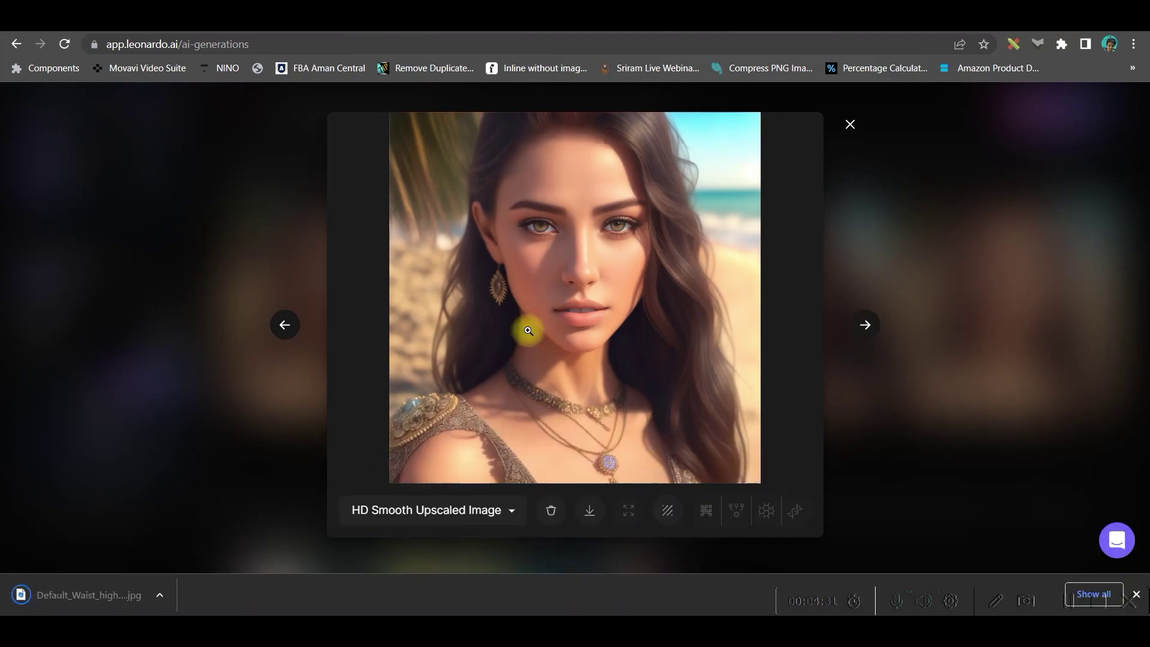
- Close the full-size image viewer and return to the Home page with its Featured Models
click(854, 127)
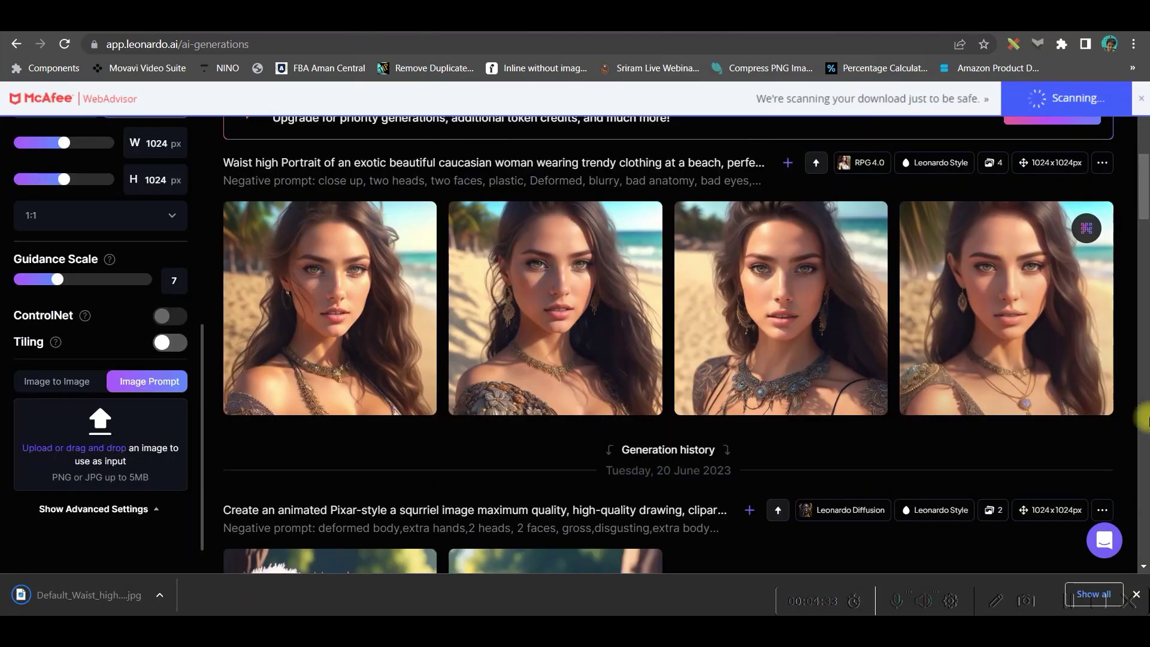
scroll(524, 391, up, 3)
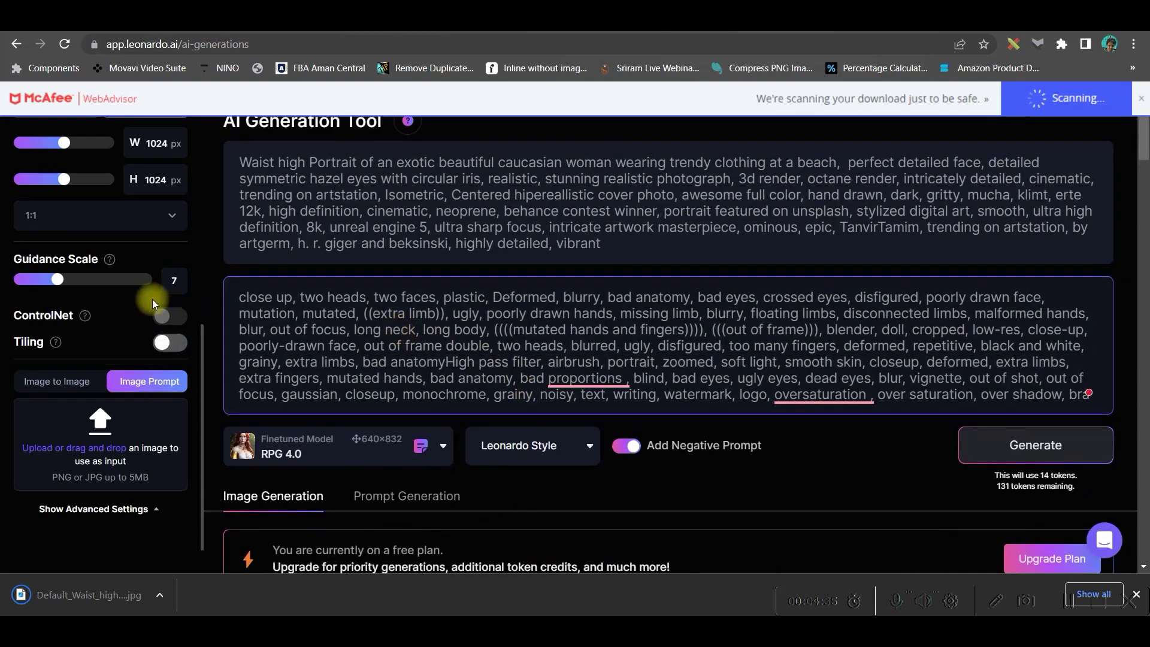
scroll(18, 230, up, 8)
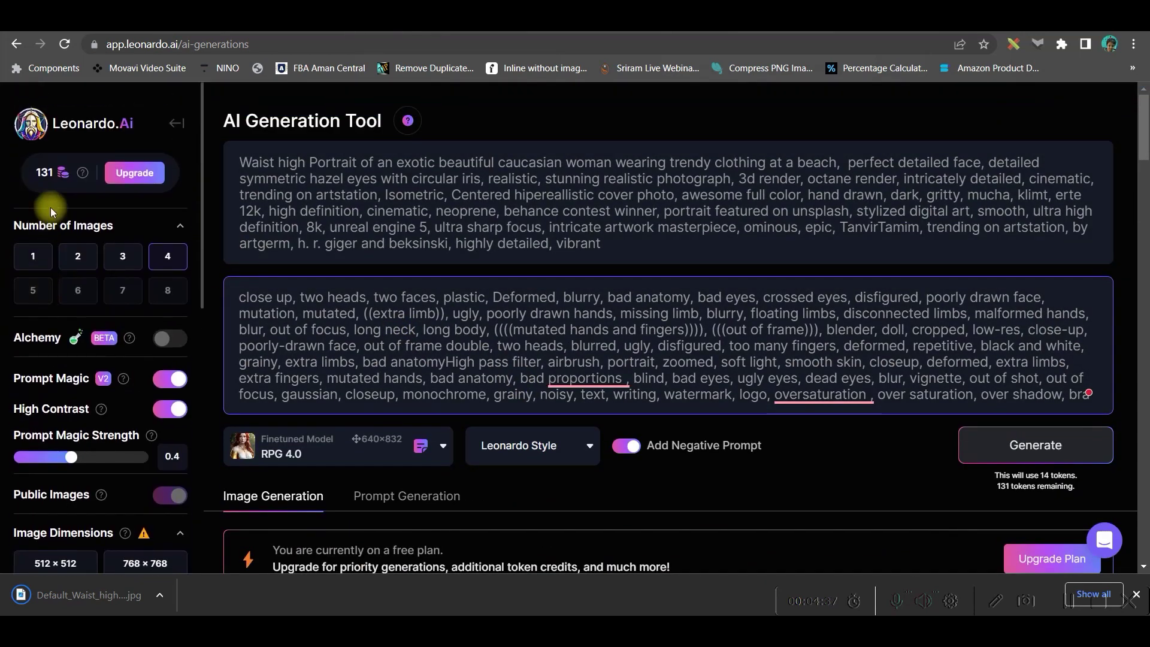
click(119, 158)
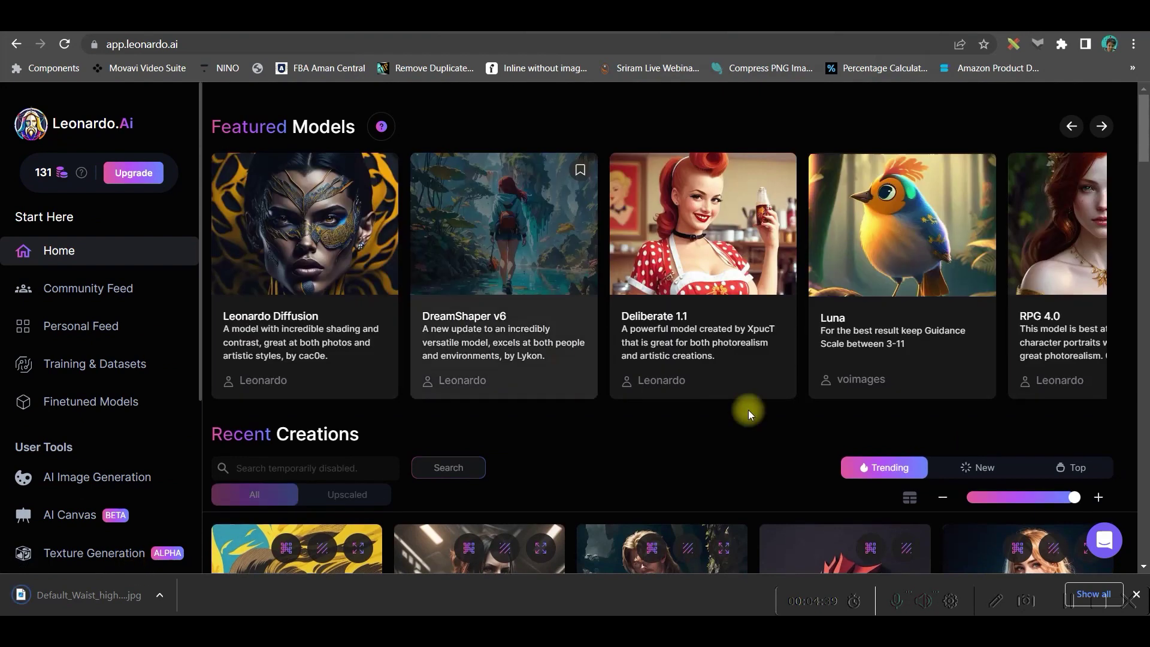
scroll(748, 413, down, 6)
scroll(749, 426, up, 6)
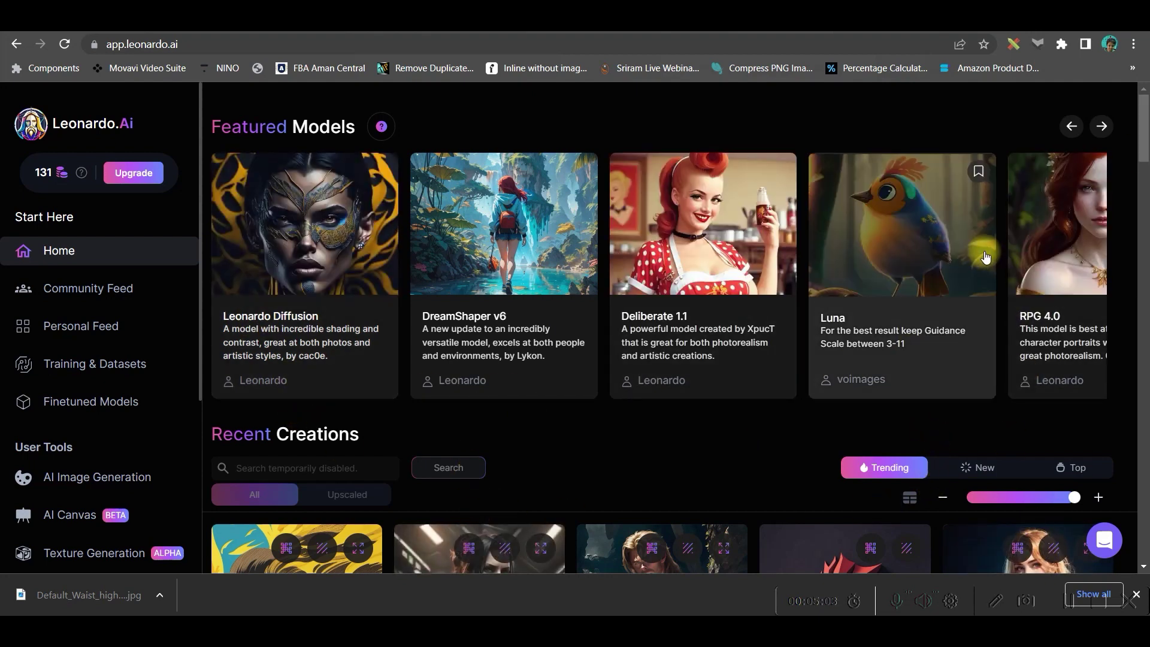
- Open the Luna featured model and browse its details and sample images
click(983, 252)
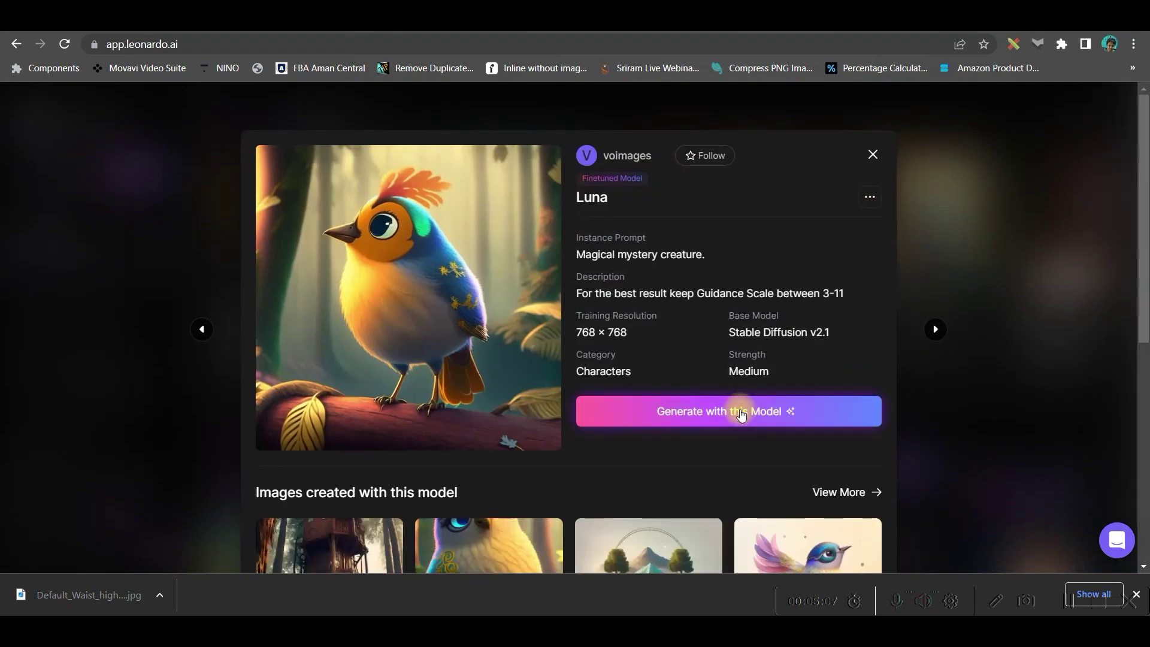
scroll(741, 413, down, 3)
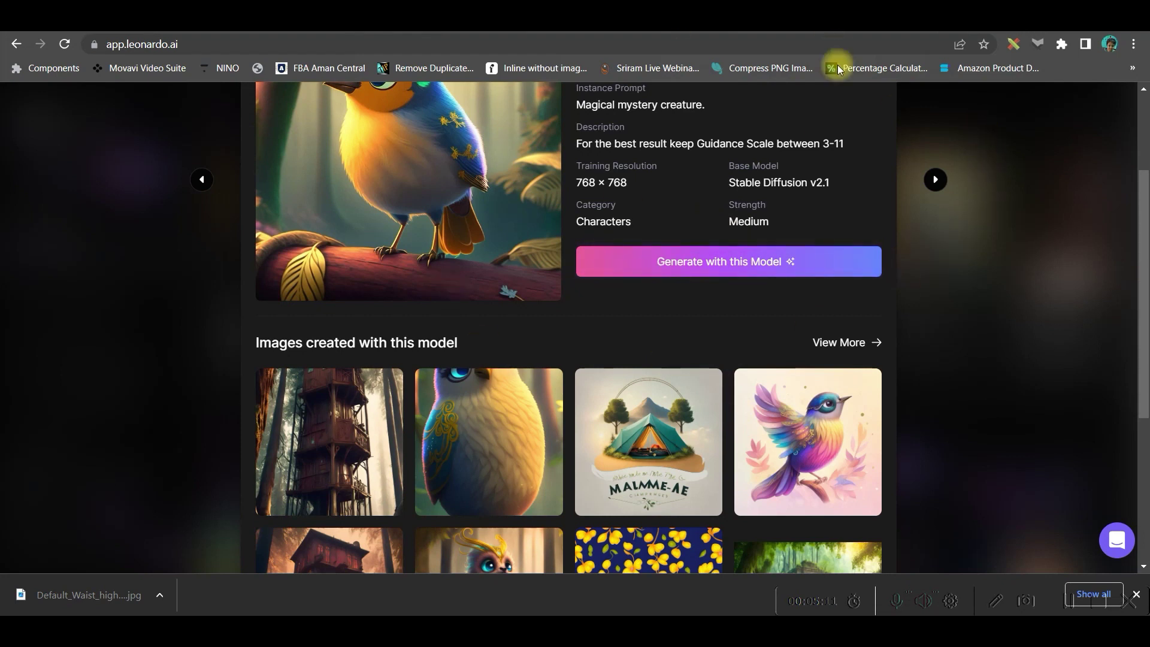
scroll(775, 265, down, 5)
scroll(1026, 307, up, 5)
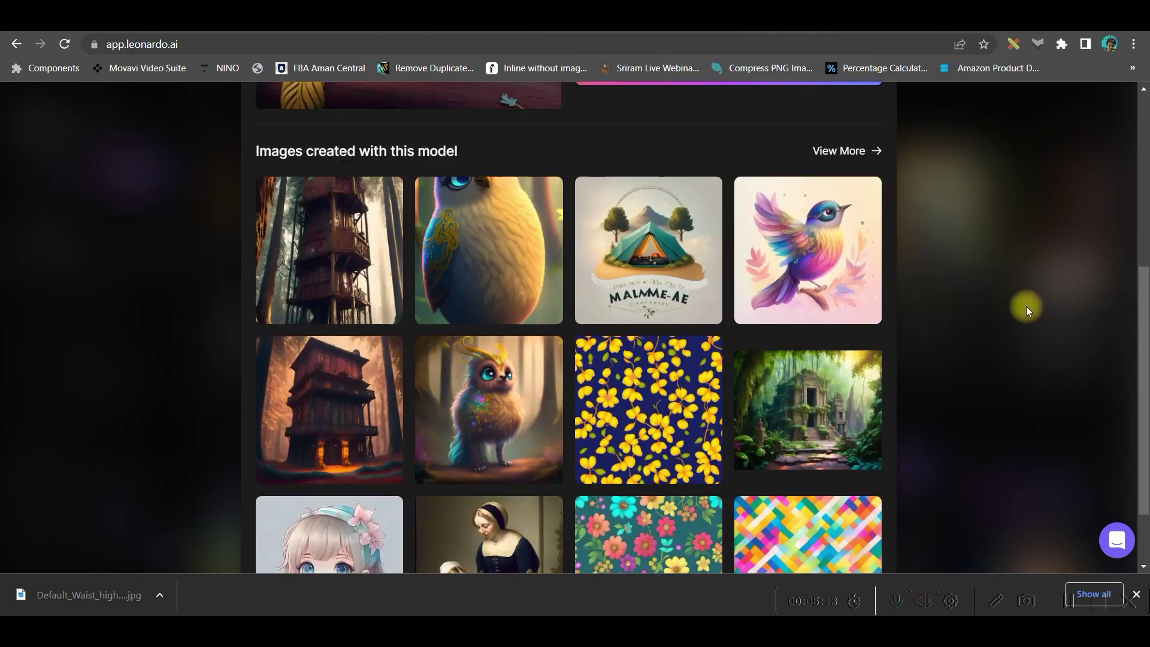
scroll(630, 370, down, 3)
scroll(630, 369, down, 3)
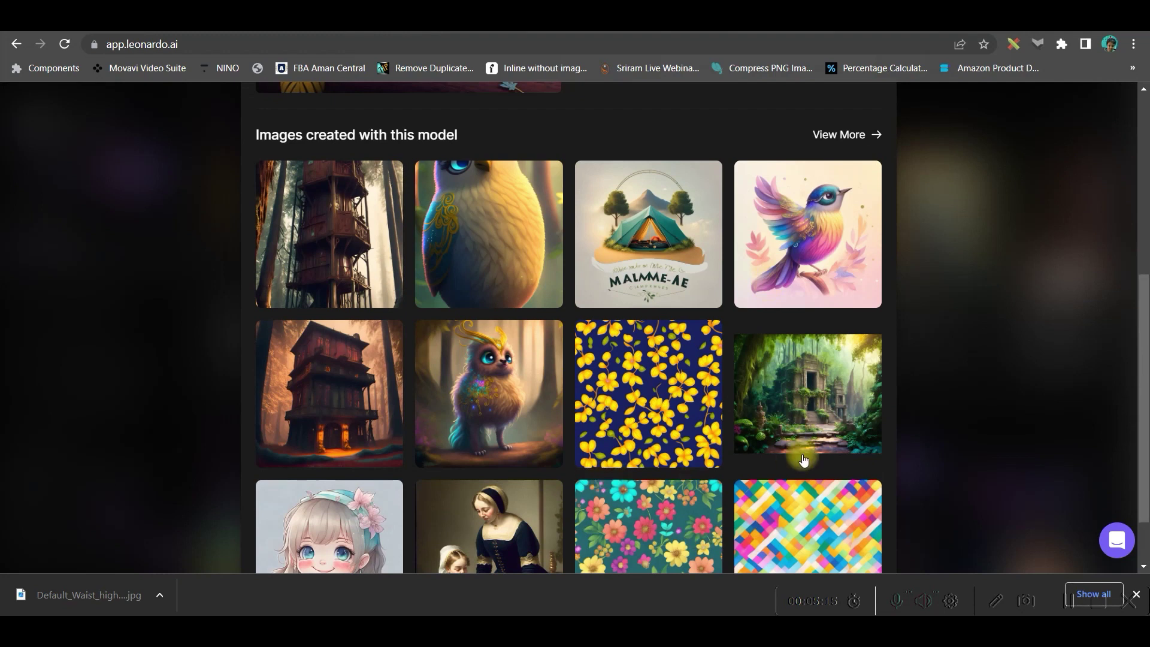
scroll(529, 500, up, 5)
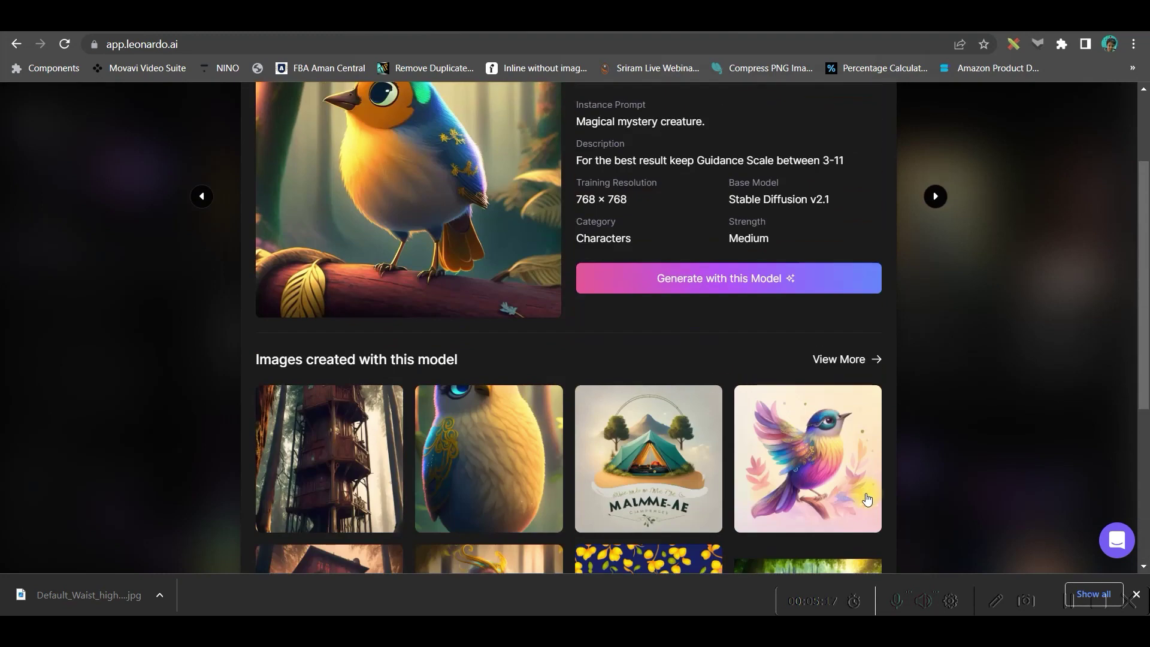
- Start a generation with Luna, reviewing the model and style lists but keeping Luna and Leonardo Style
click(792, 279)
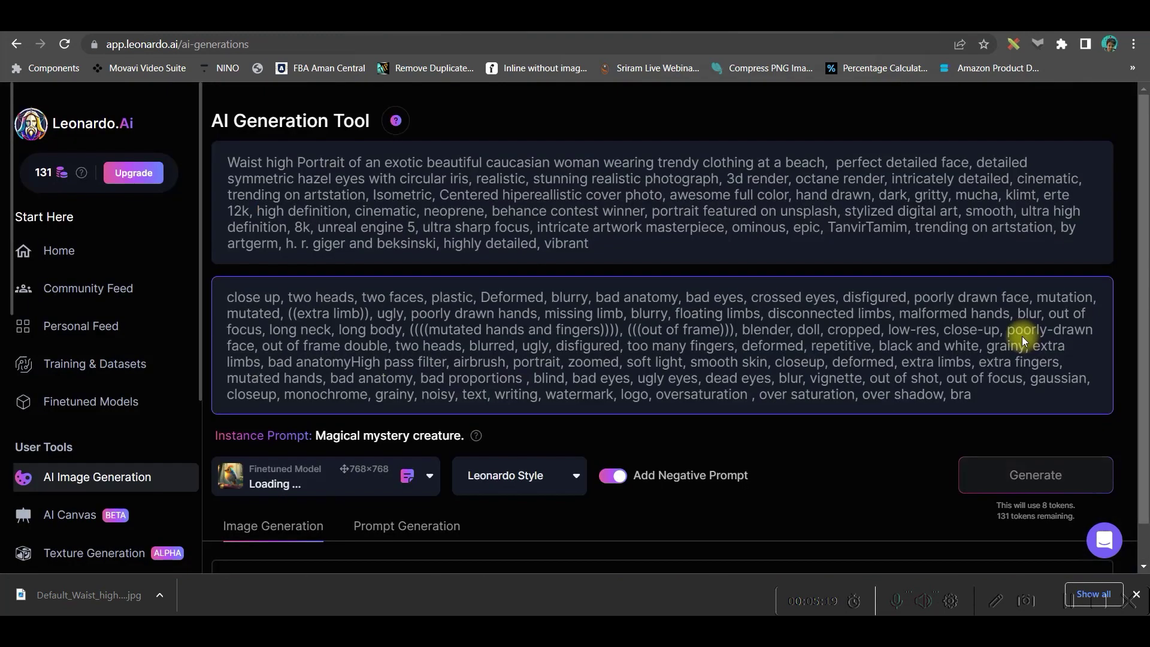
scroll(314, 282, down, 1)
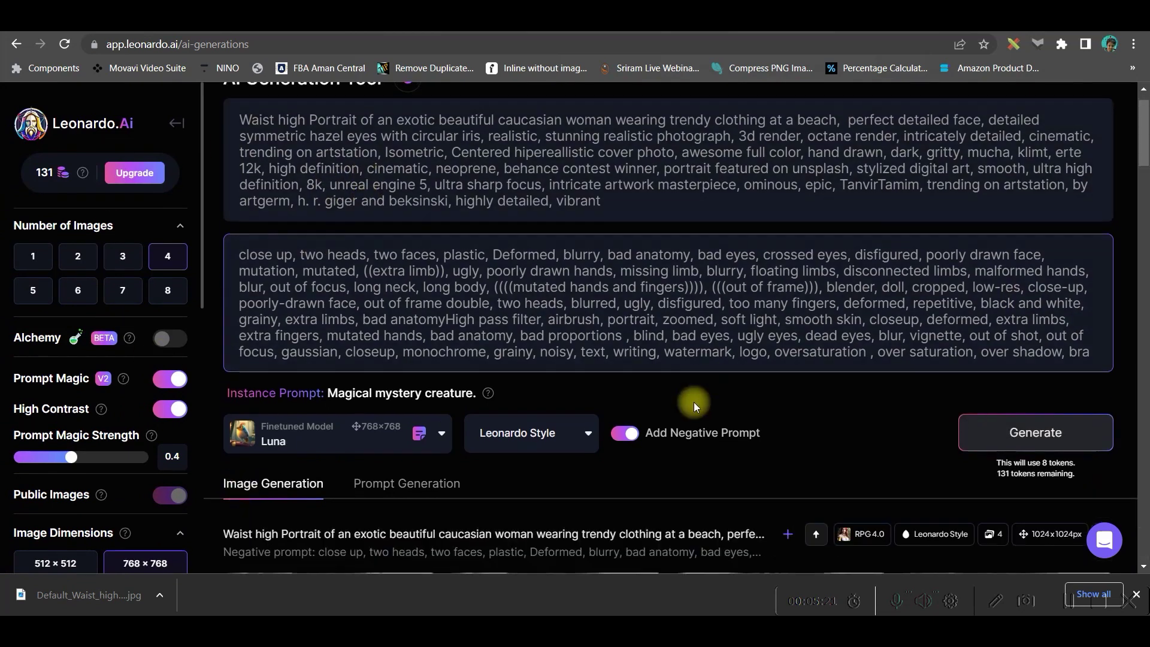
click(432, 446)
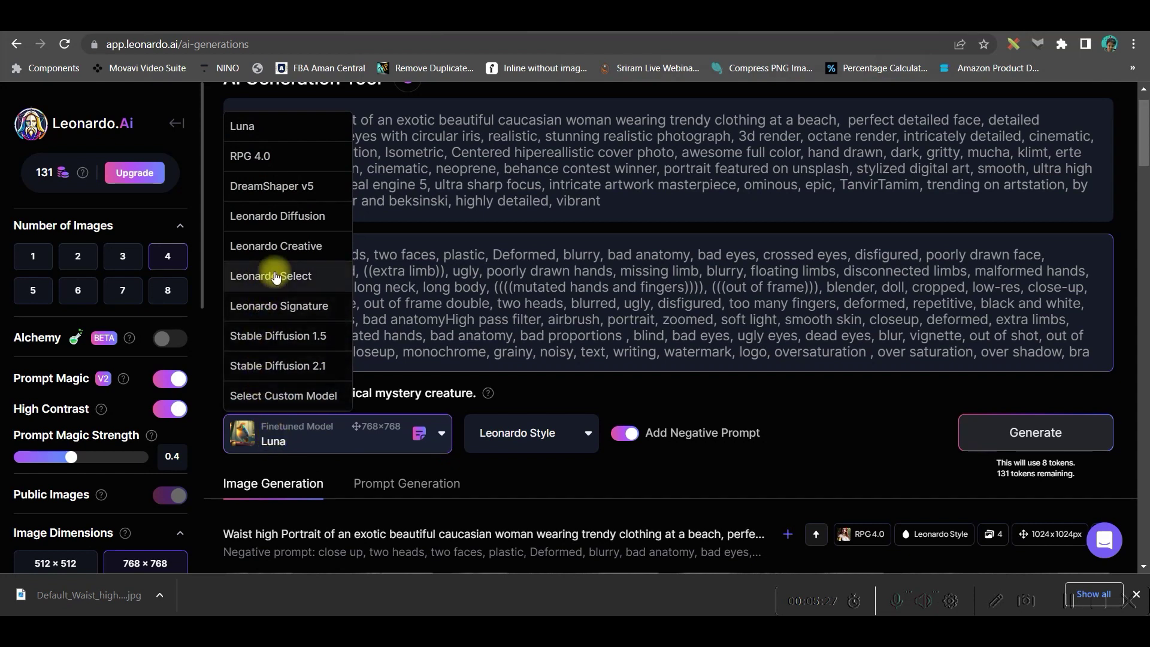
scroll(288, 349, down, 3)
scroll(288, 349, up, 3)
click(299, 474)
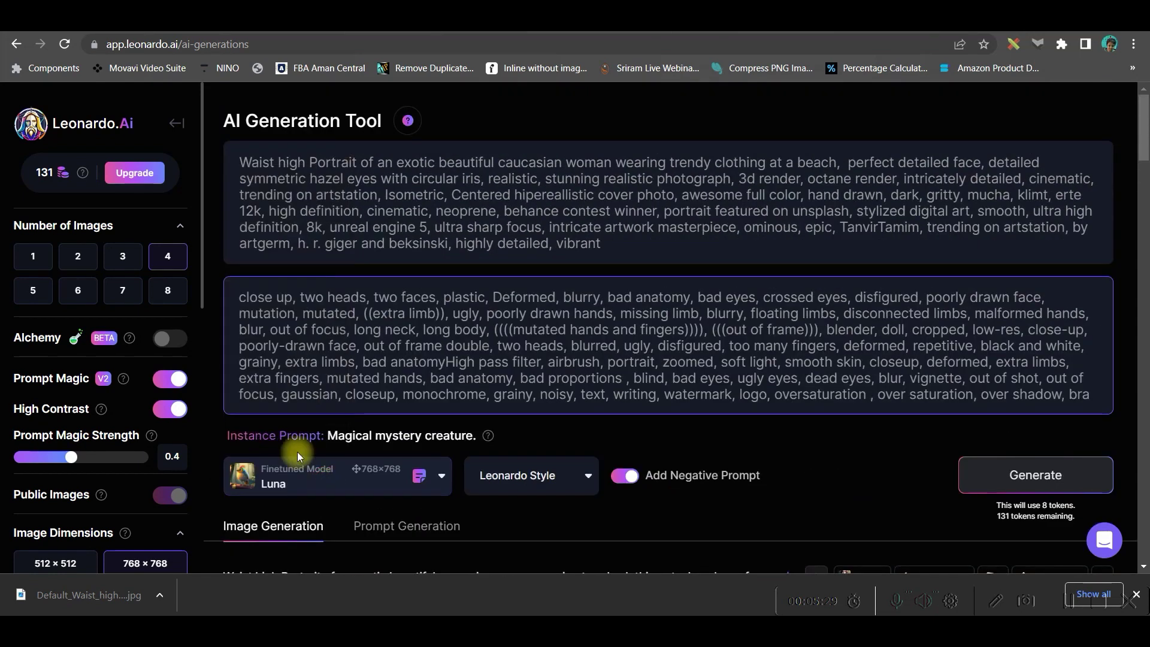
click(312, 475)
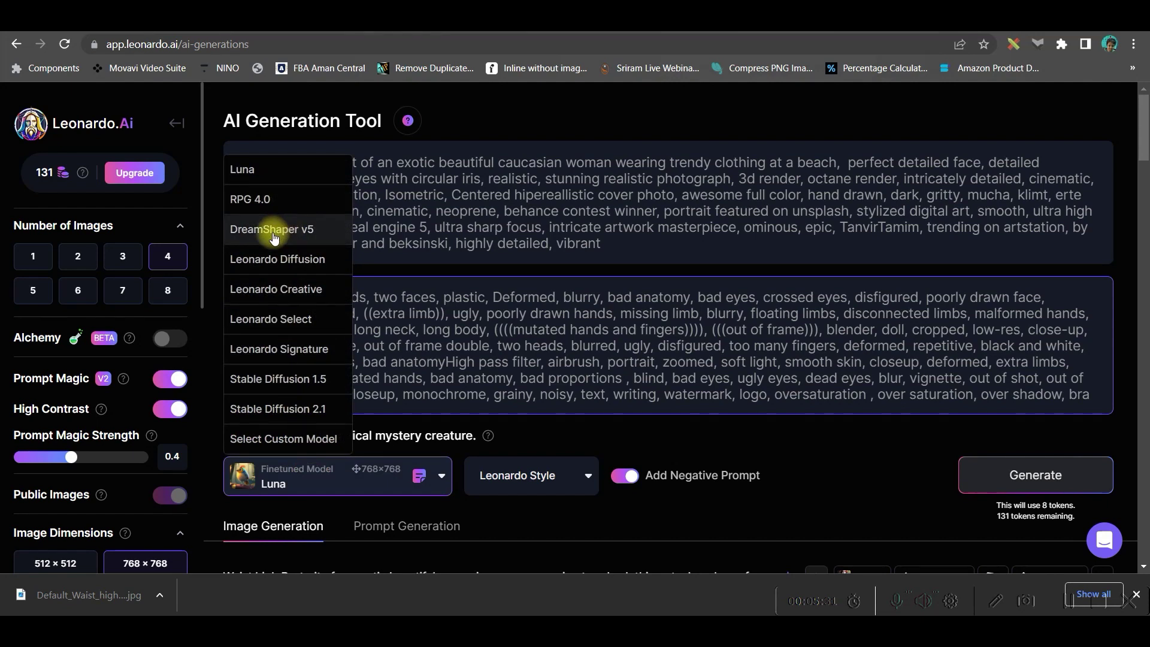
scroll(275, 290, down, 3)
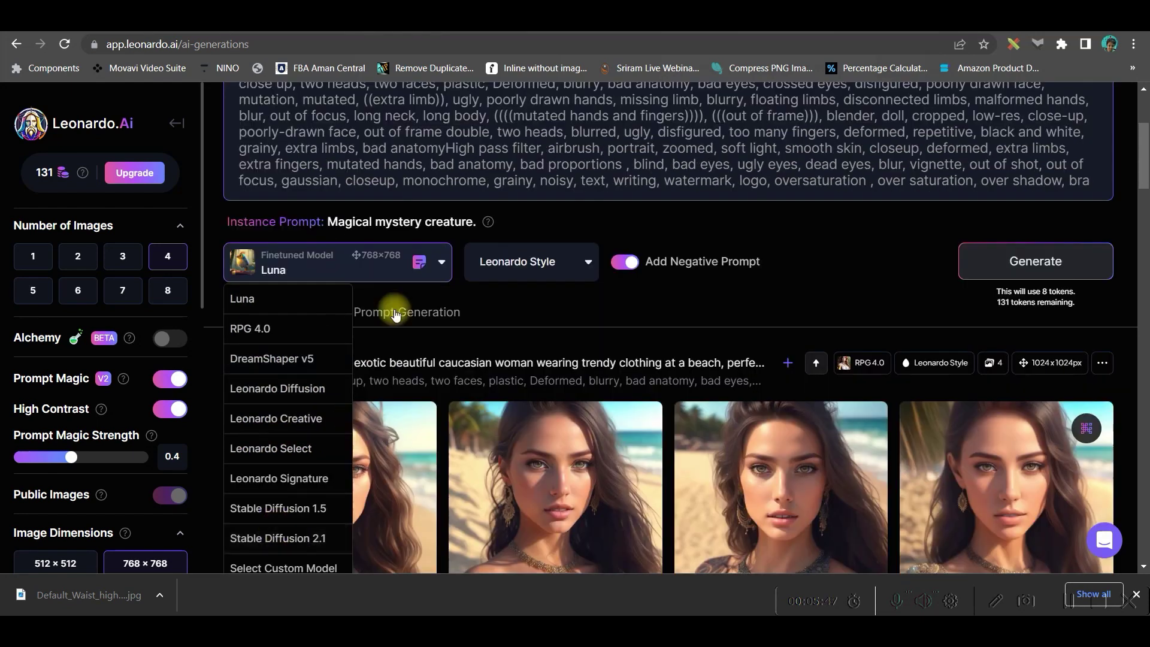
click(488, 291)
click(536, 261)
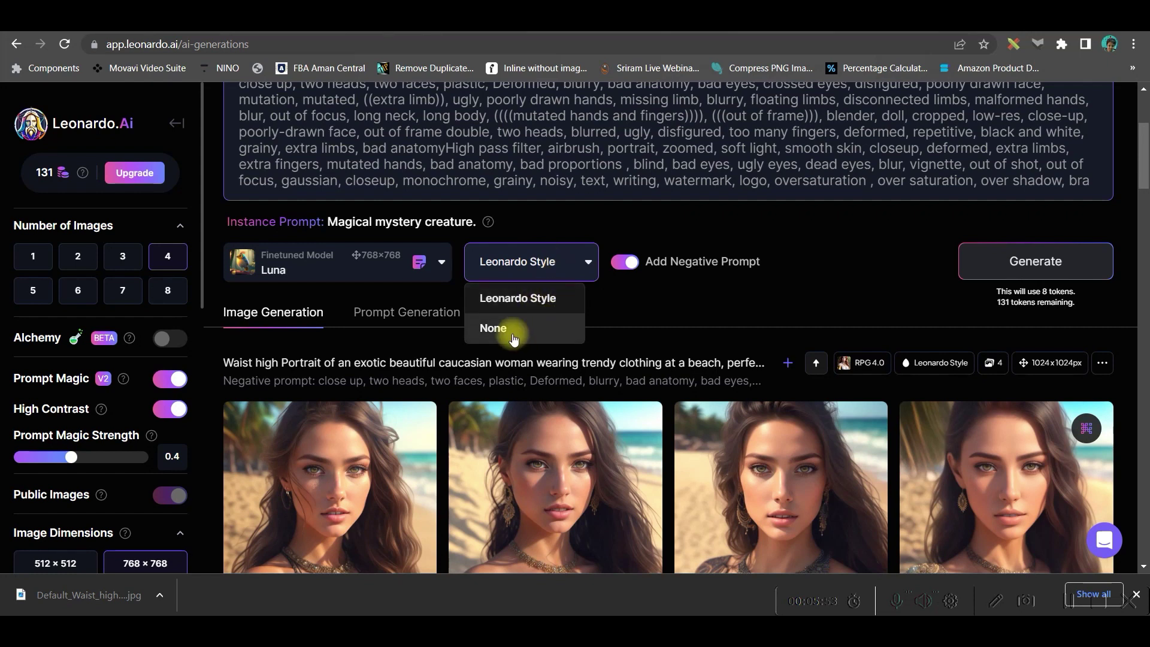
click(721, 306)
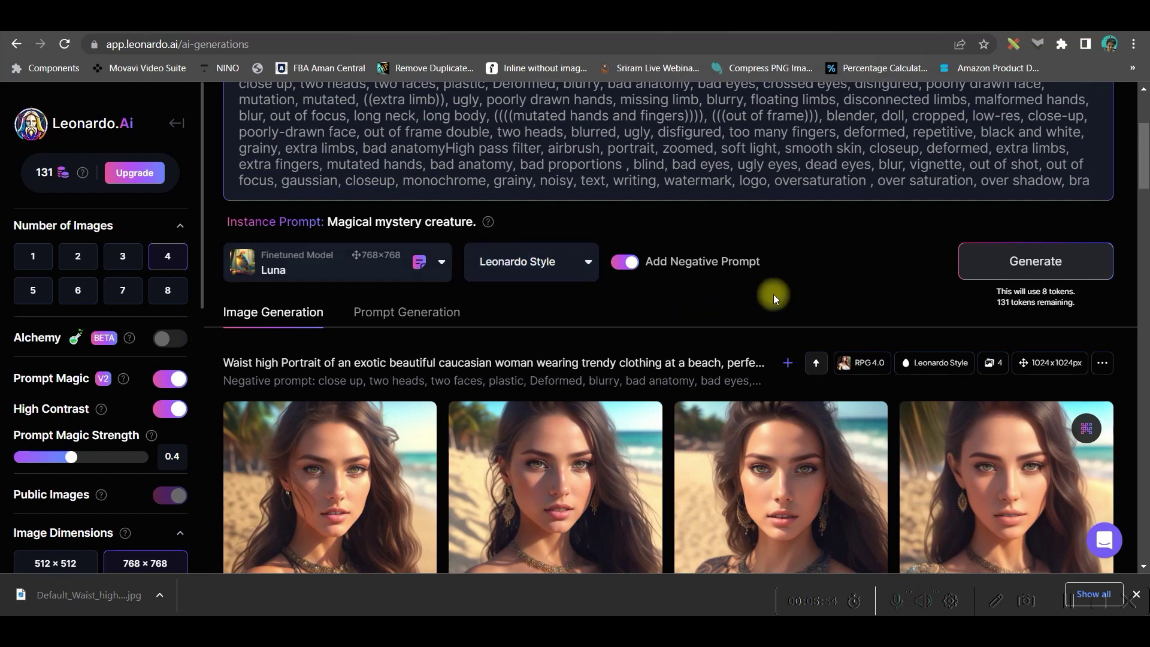
- Generate four 768×768 Luna beach portraits of the woman in a wide-brimmed hat and open the second one
click(1084, 264)
scroll(1010, 398, down, 4)
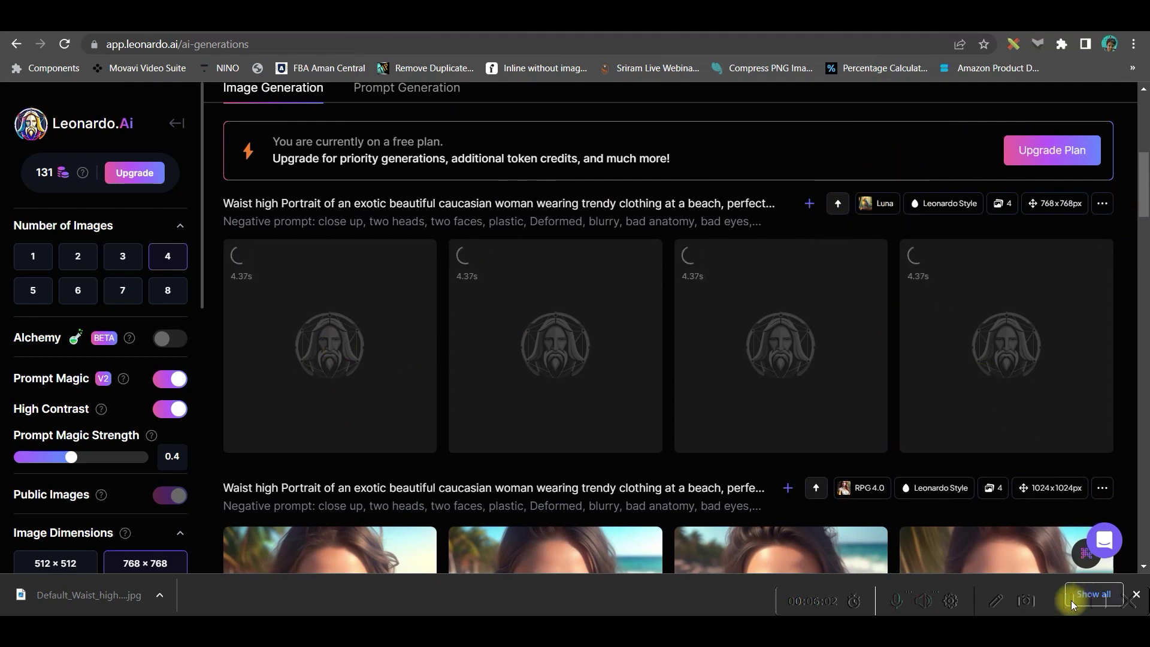
scroll(354, 263, up, 5)
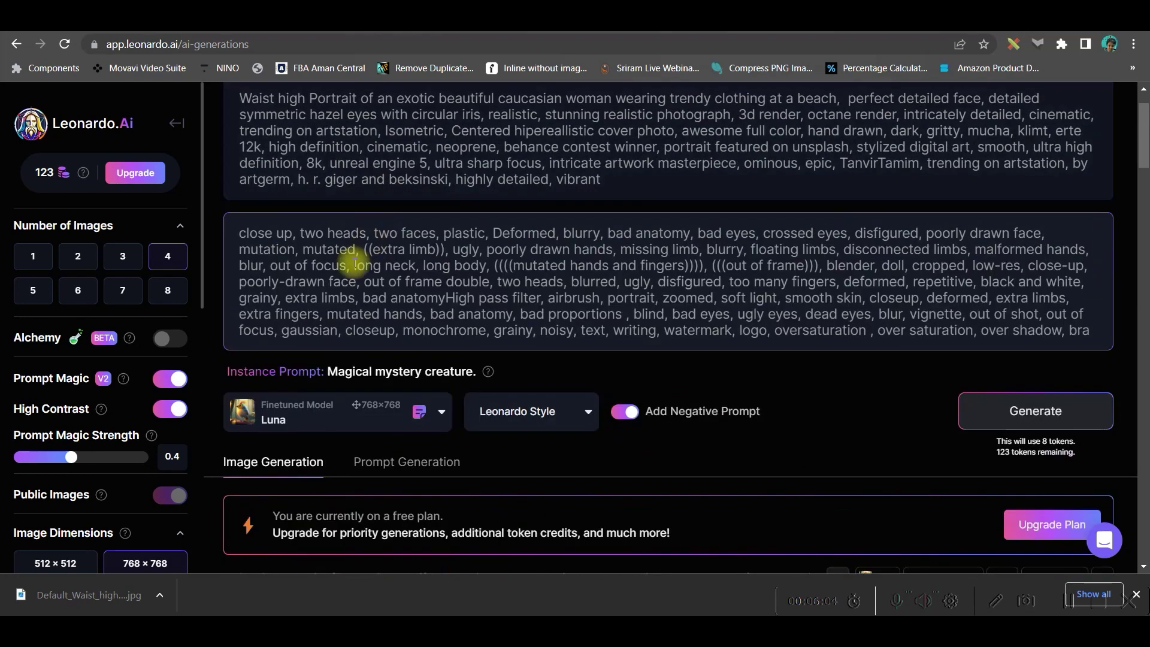
scroll(291, 419, down, 6)
scroll(388, 263, up, 5)
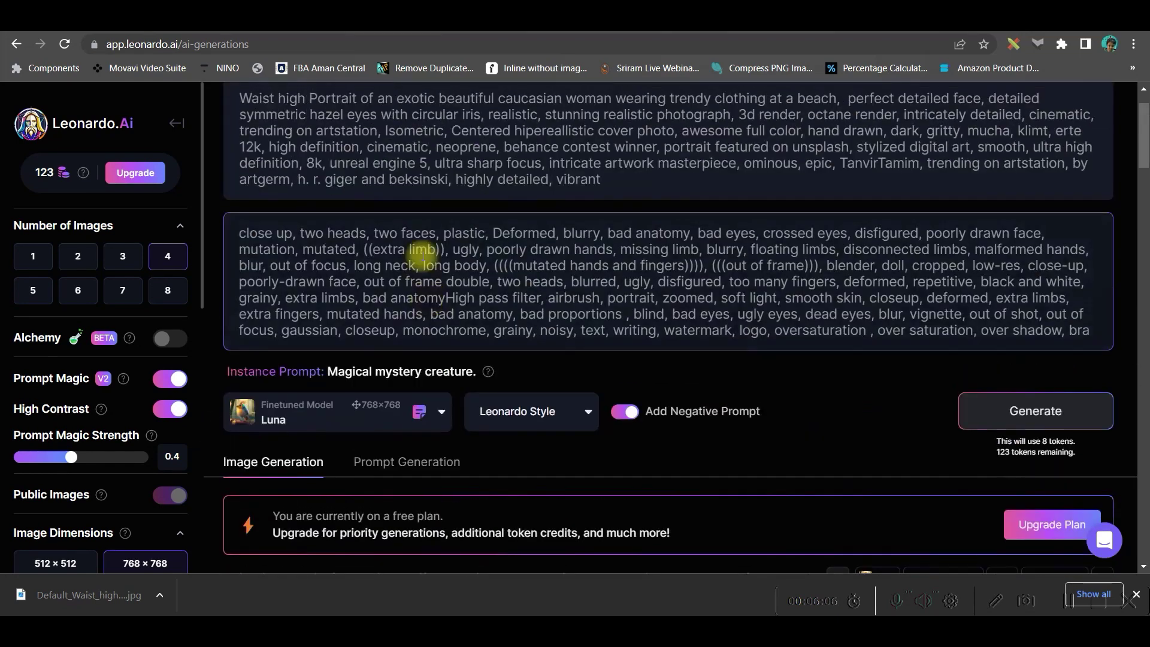
scroll(479, 315, down, 7)
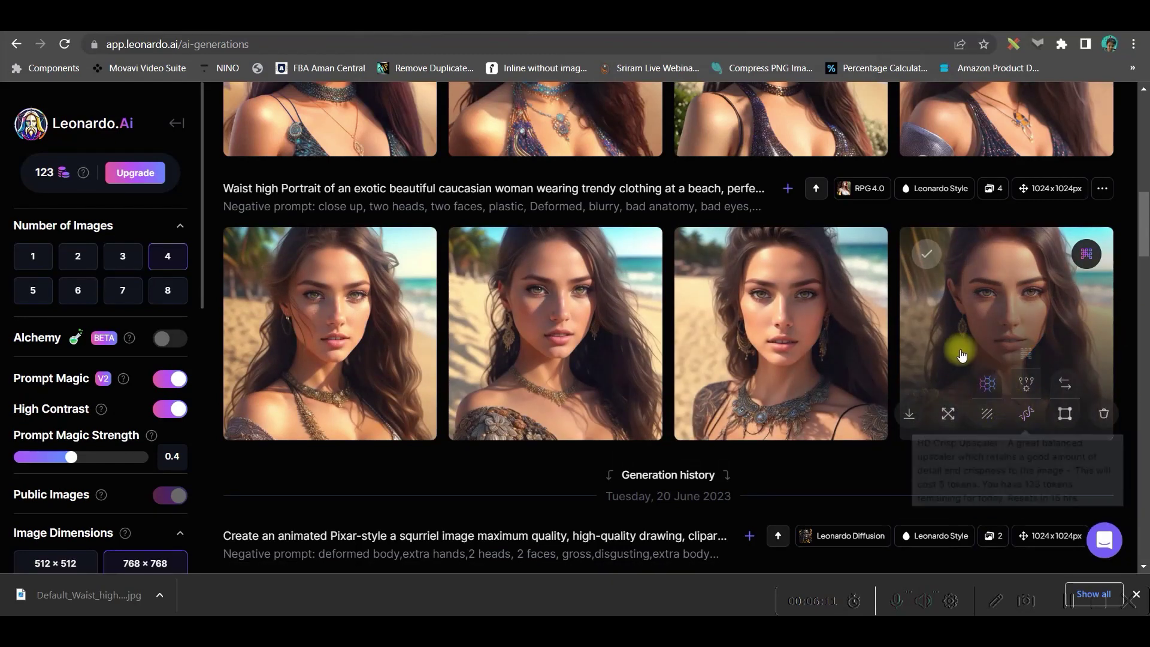
scroll(844, 362, up, 2)
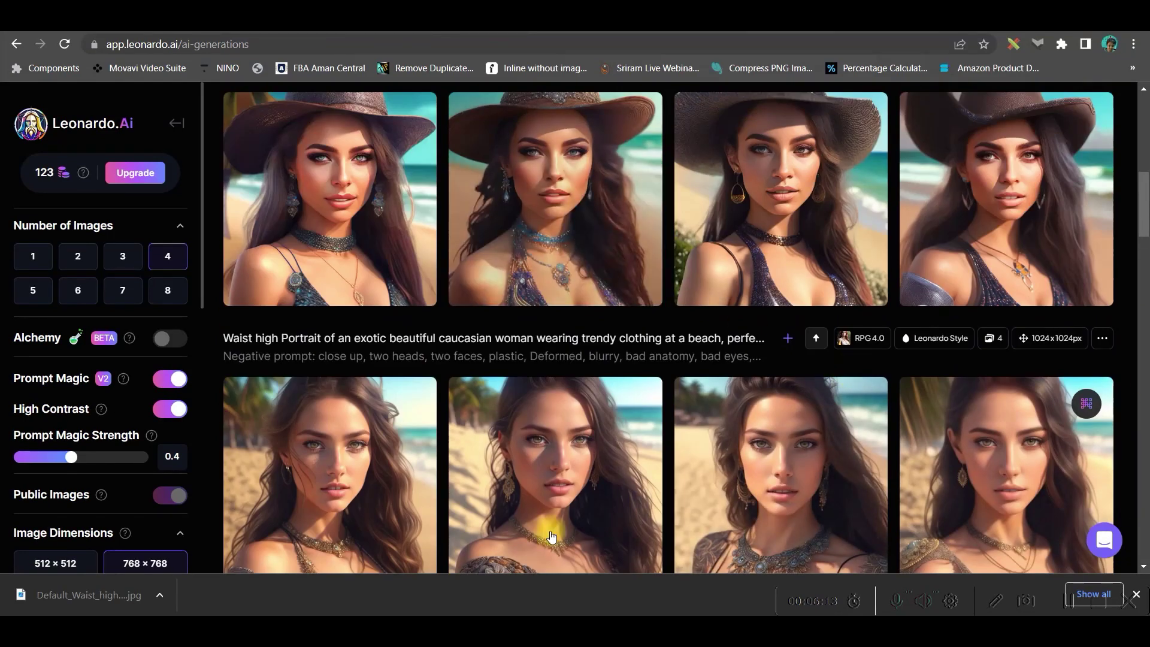
click(540, 204)
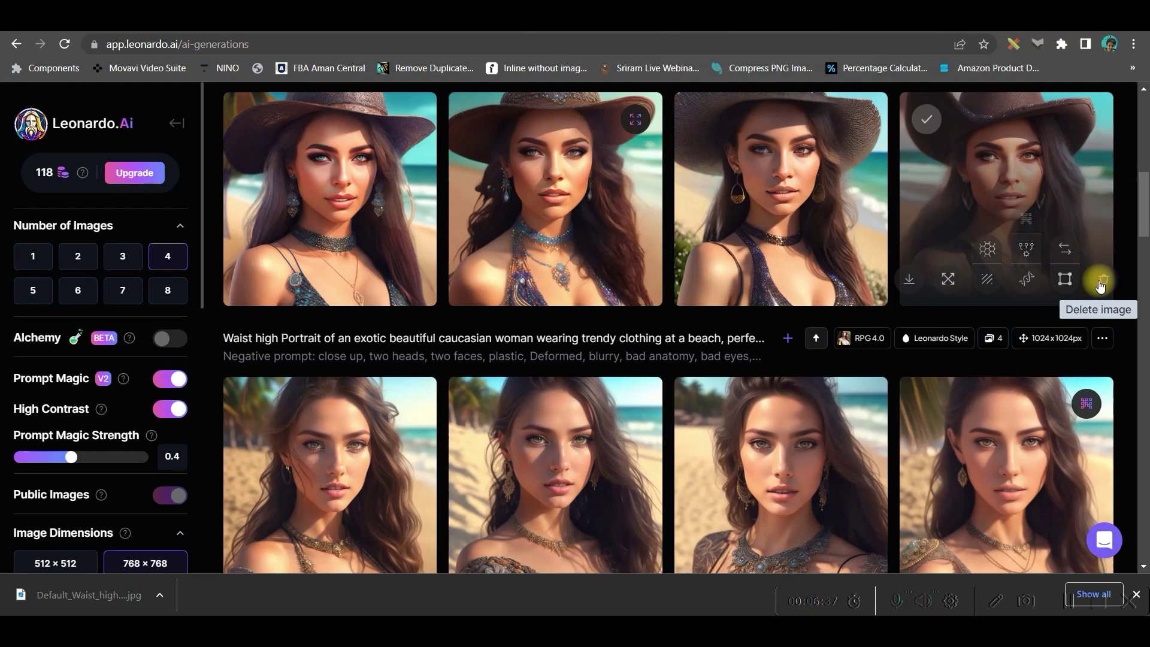
- Go to the home page via the logo and scroll through the Recent Creations community gallery
click(77, 128)
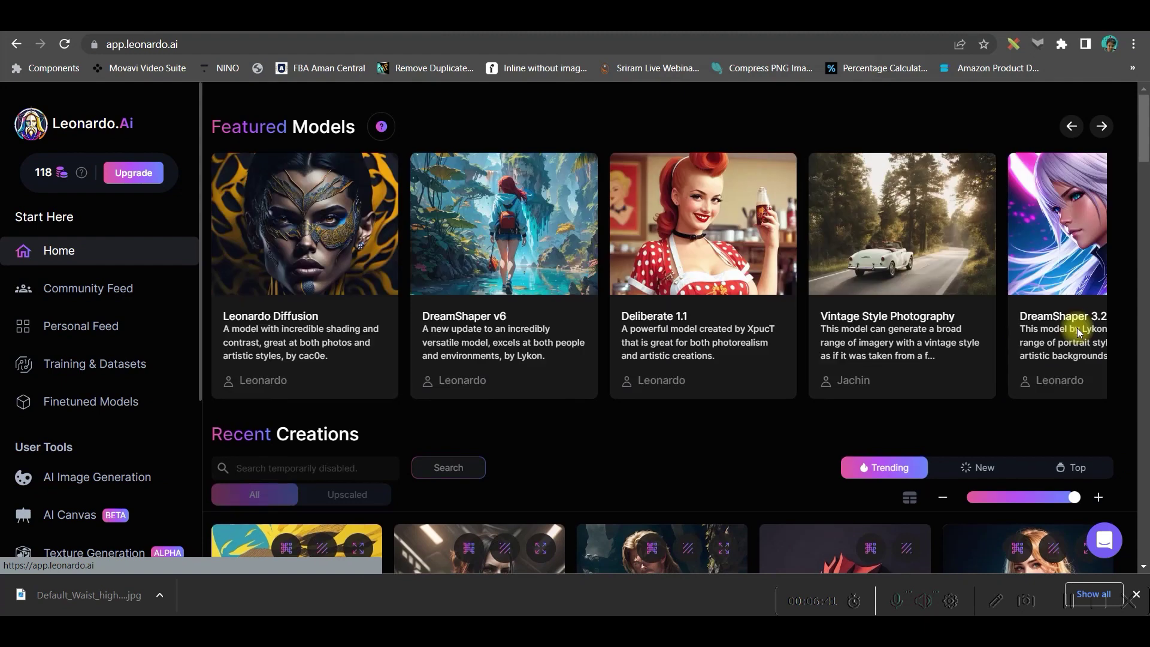
scroll(1078, 333, down, 5)
scroll(933, 364, down, 6)
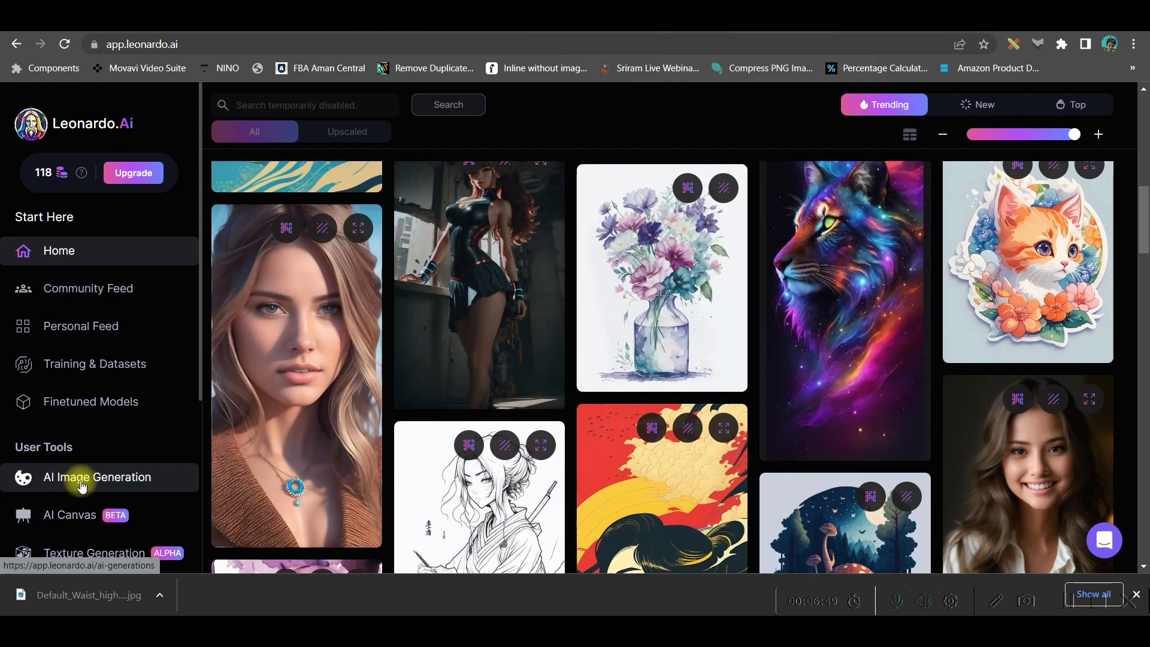
- Return to the AI Generation Tool and delete the existing prompt and negative prompt text
click(82, 482)
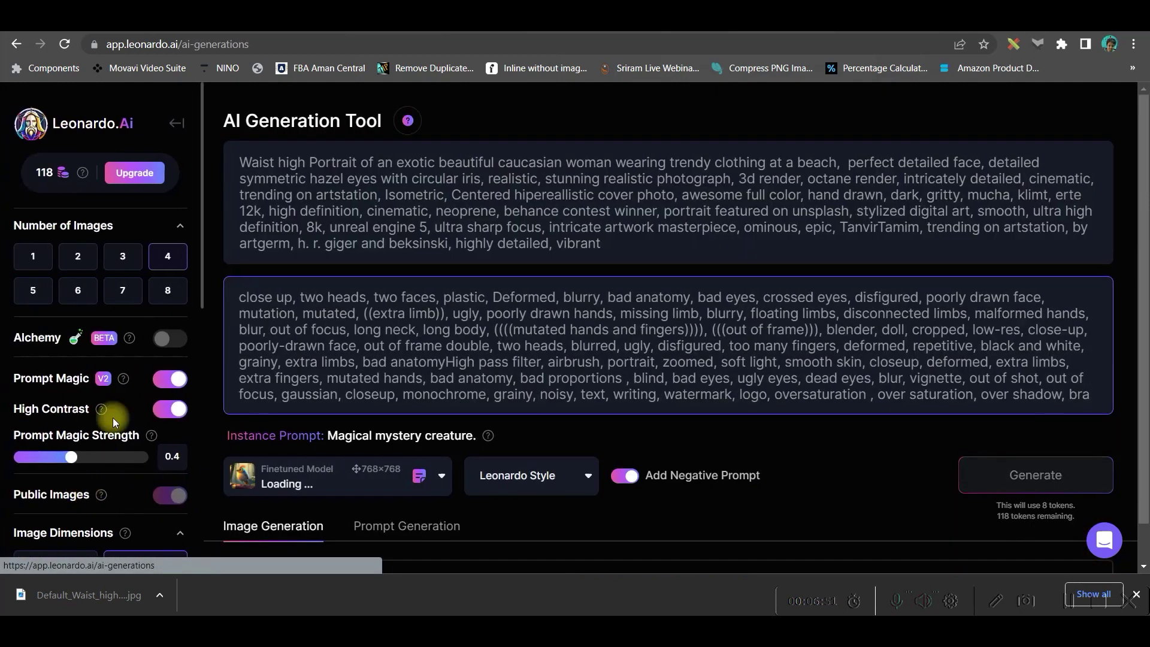
click(241, 157)
drag(241, 157, 602, 246)
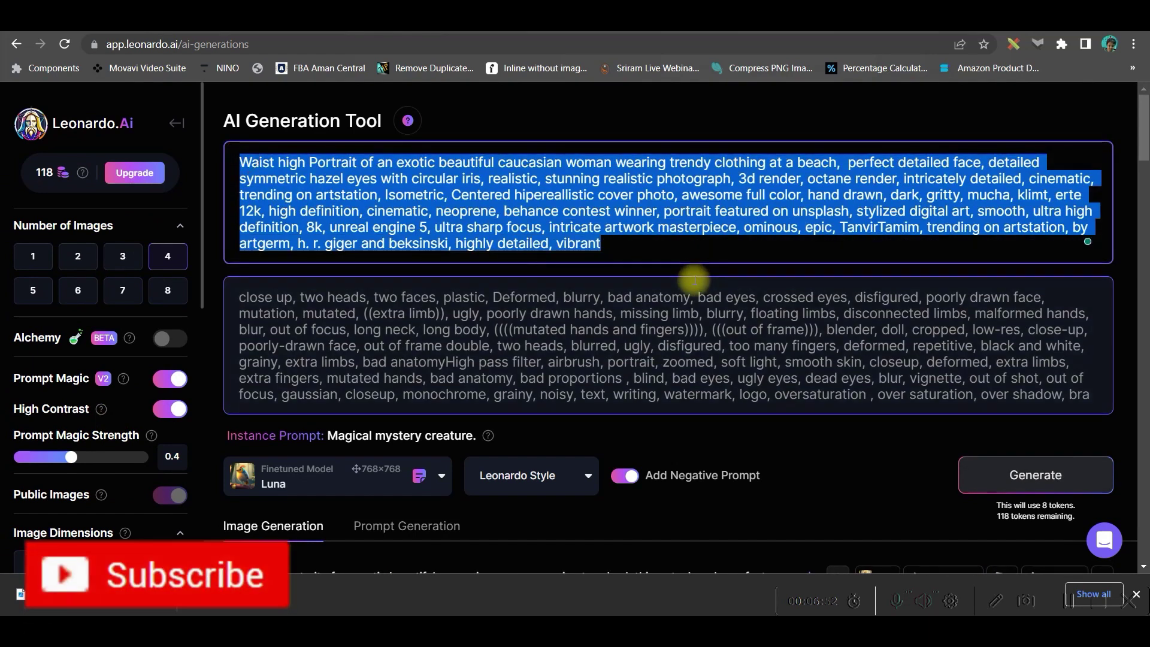
key(BackSpace)
drag(1089, 312, 249, 215)
key(BackSpace)
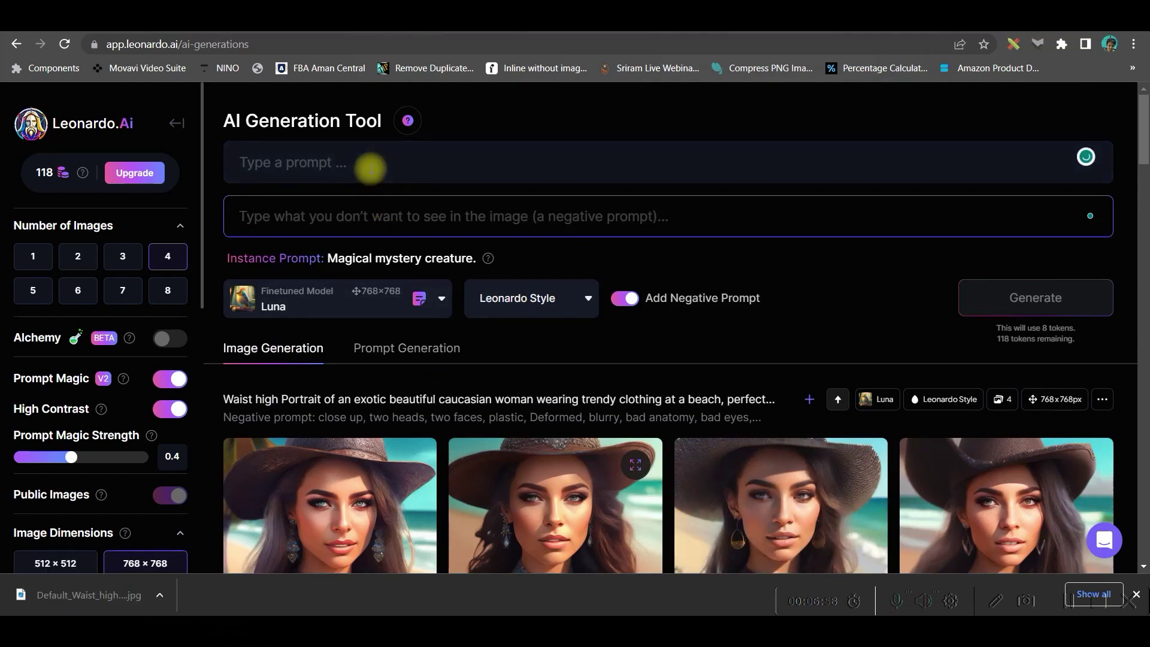
click(372, 168)
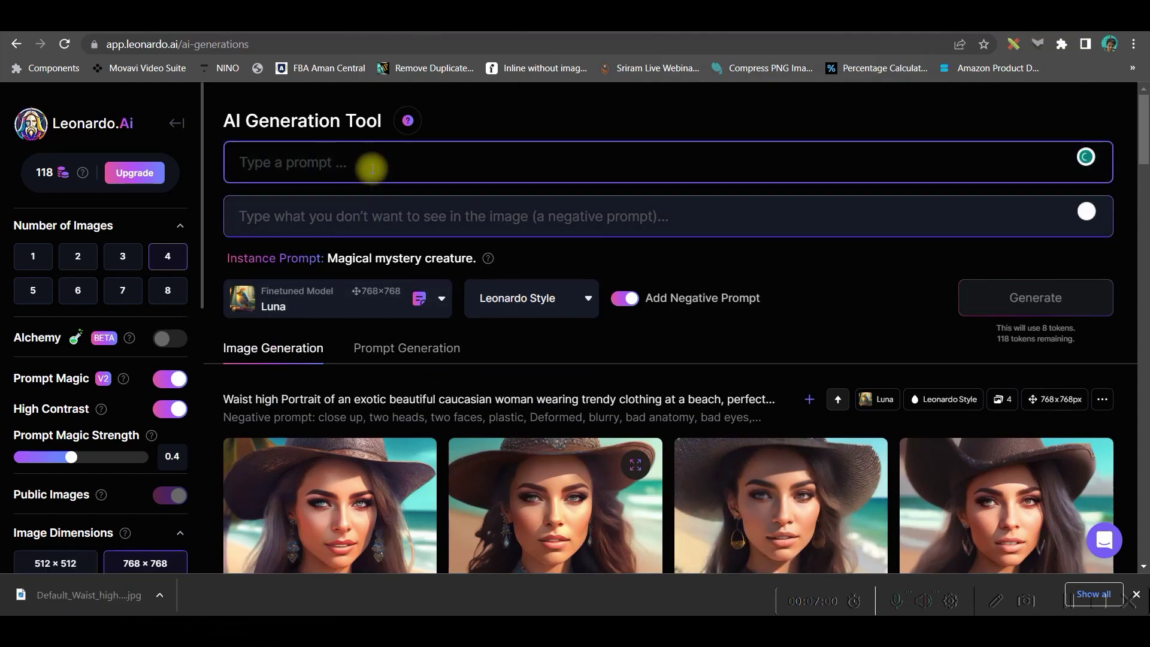
- Glance at the Prompt Generation tab, then go back to Image Generation
click(367, 344)
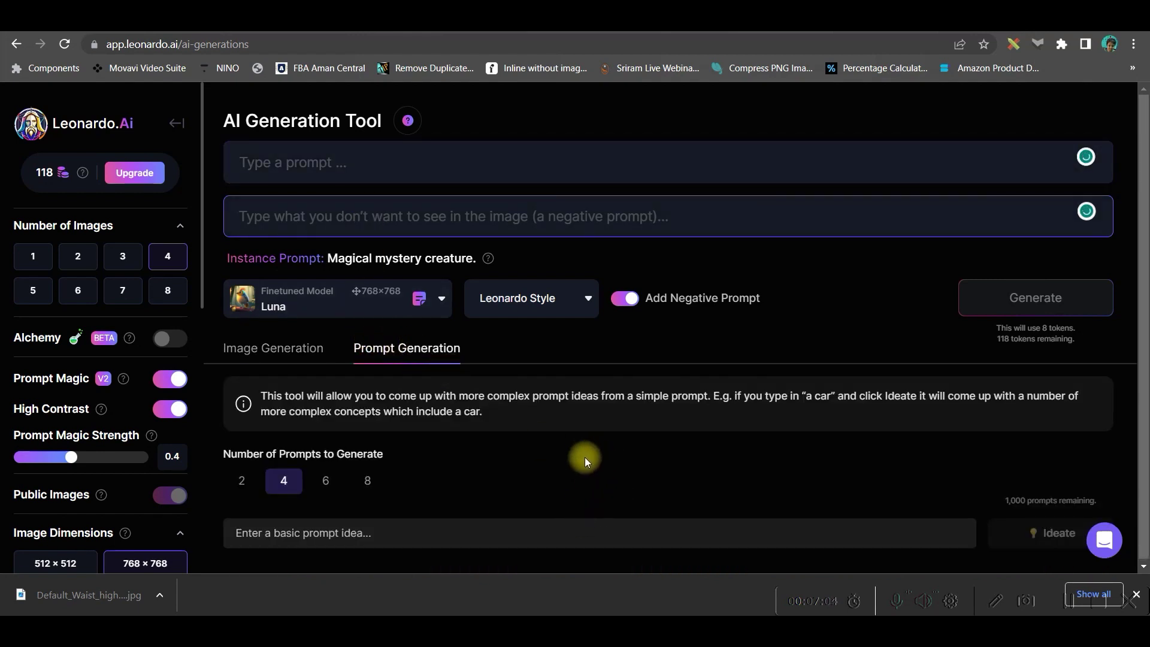
click(273, 348)
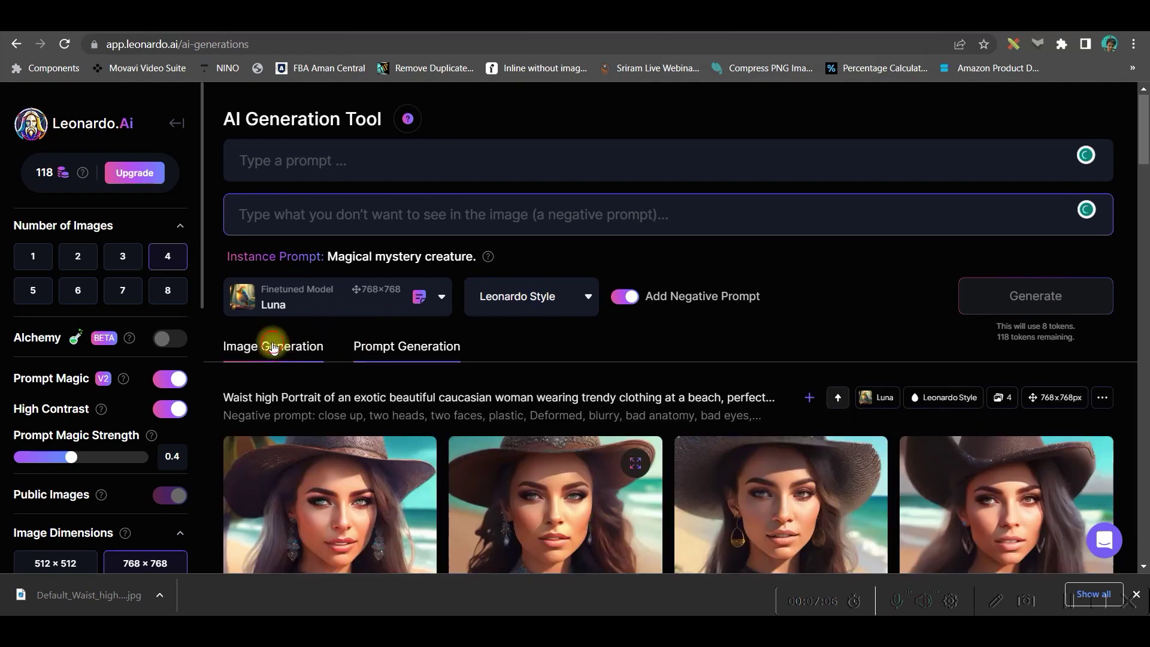
click(326, 159)
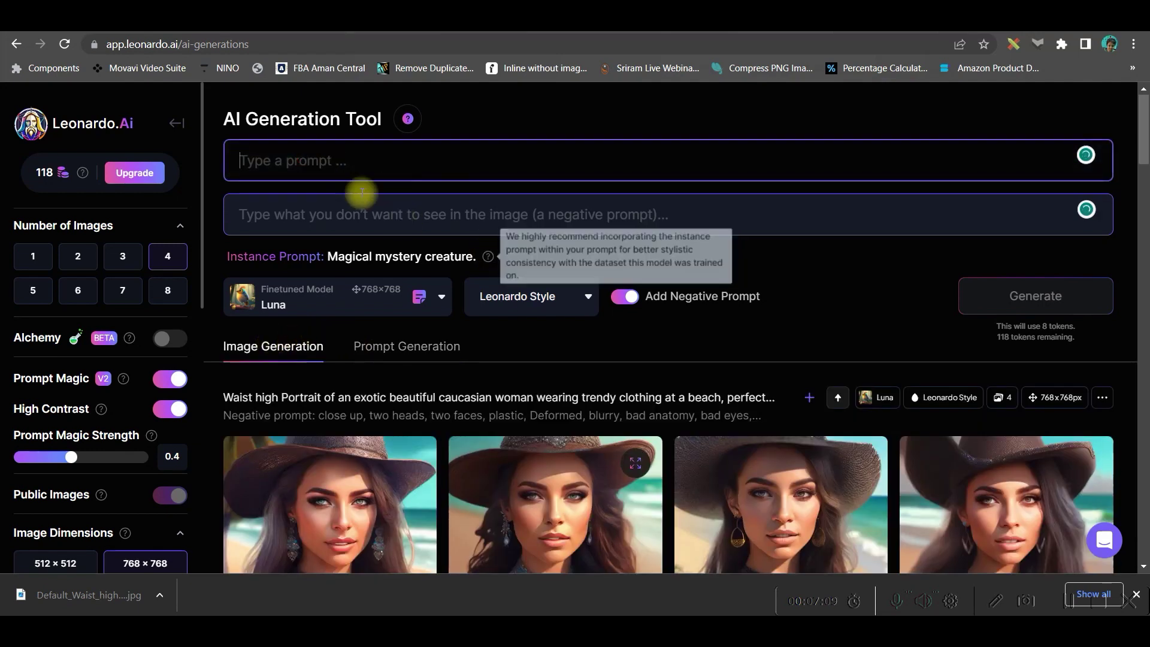
- Paste the animated boy chibi character prompt, then select the negative prompt text in Word
mouse_move(739, 634)
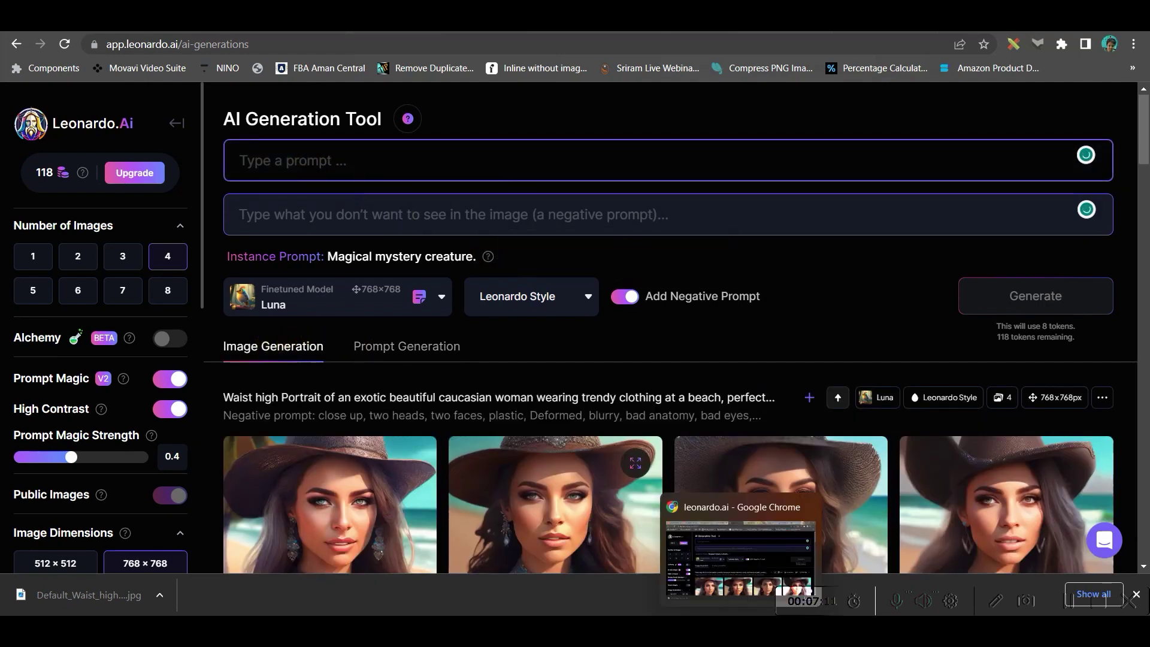
click(417, 151)
text(front view of an animated boy standing wearing tshirt character design, full body, drawing a face in maximum quality, high-quality drawing of the face,clipart, full Illustration, 4k, sharp focus, smooth soft skin, symmetrical, detailed face, concept art, style fairy tales, chibi kawaii, . Octane rendering, 3d, perfect face, detailed face, delicate face, perfect sharp lips, detailed eyes.)
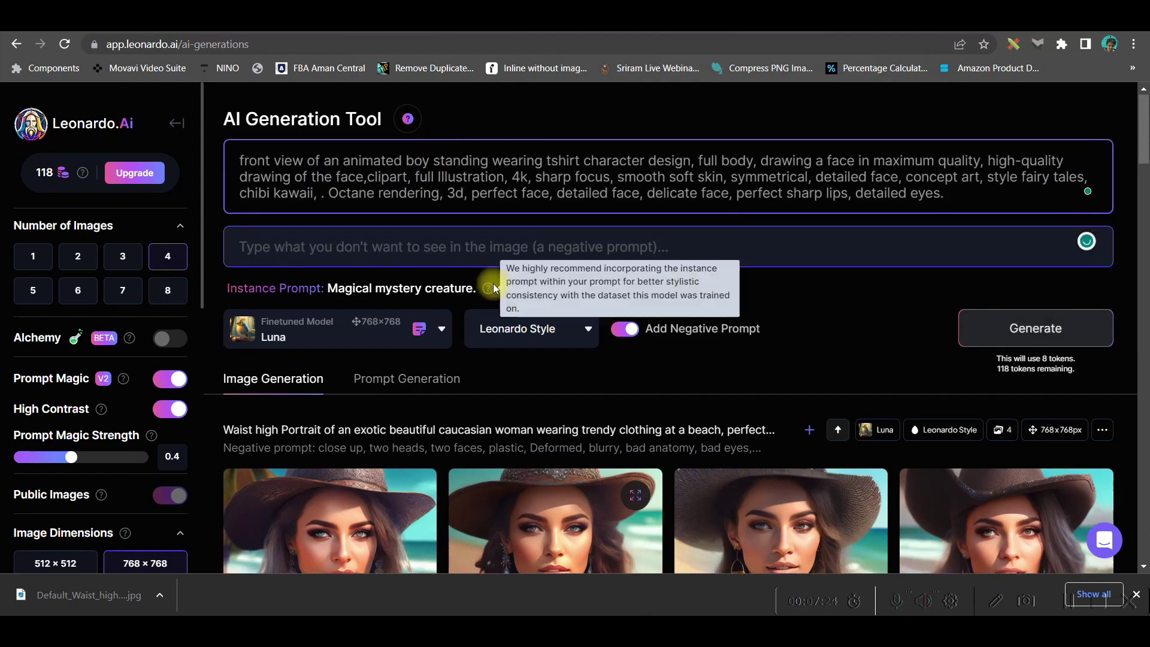
key(alt+Tab)
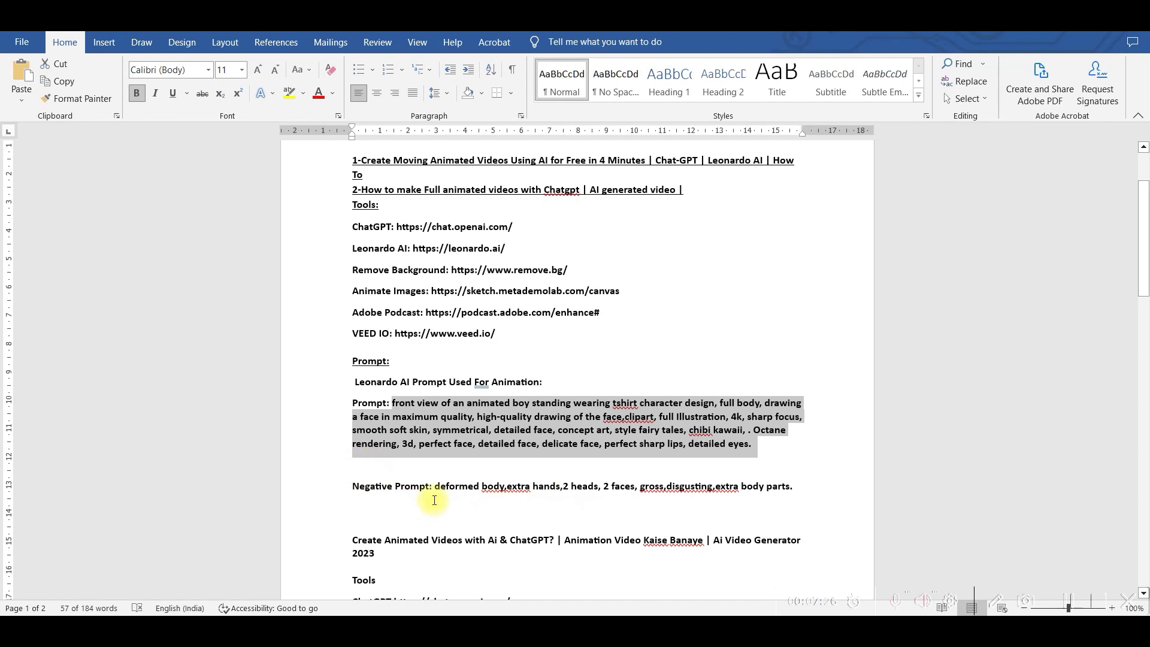
drag(436, 485, 817, 496)
key(ctrl+c)
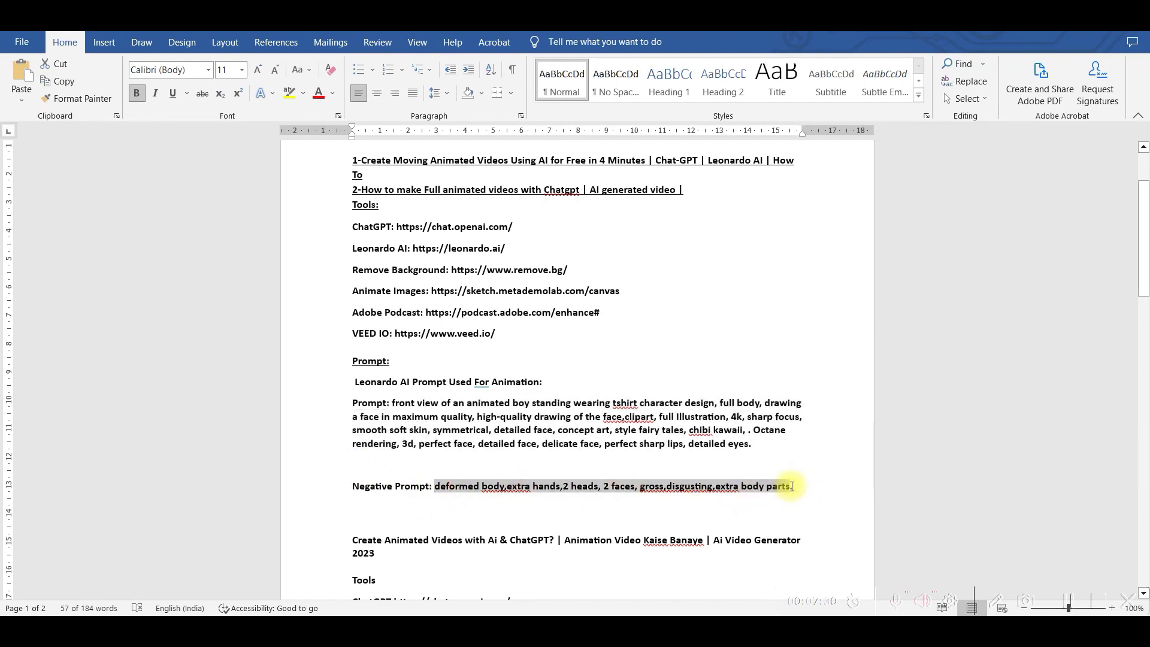
- Paste 'deformed body, extra hands, 2 heads, 2 faces, gross, disgusting, extra body parts' as the negative prompt
key(alt+Tab)
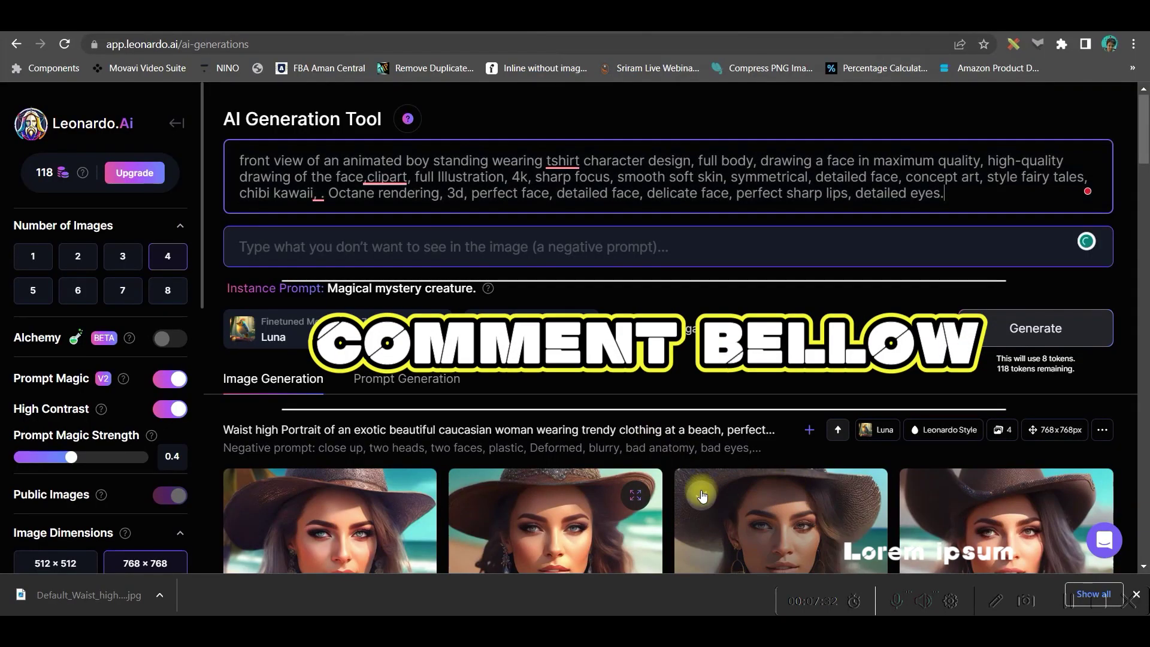
click(388, 246)
key(ctrl+v)
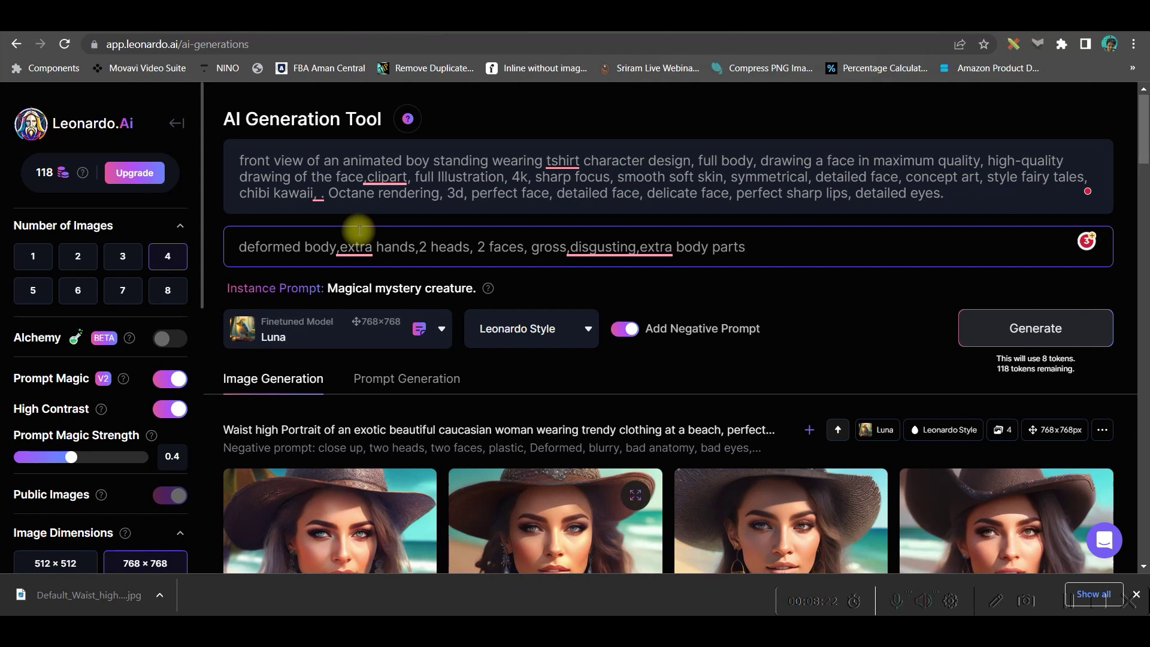
- Switch the finetuned model to Leonardo Diffusion and generate four 1024×1024 animated boy images
click(394, 345)
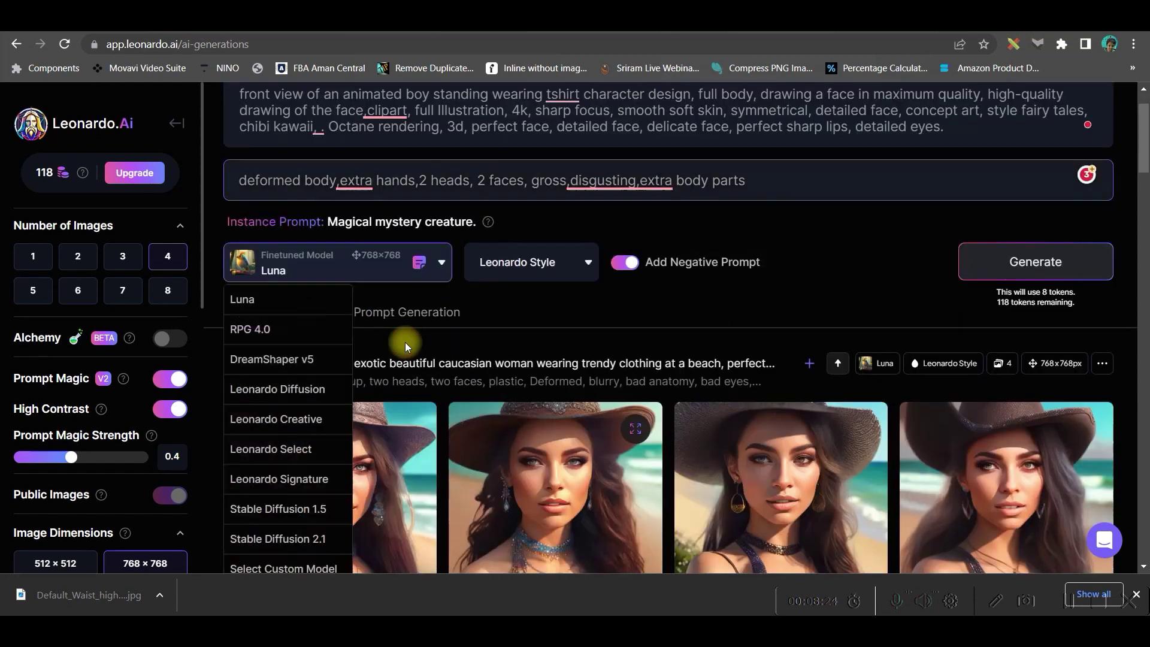
click(347, 384)
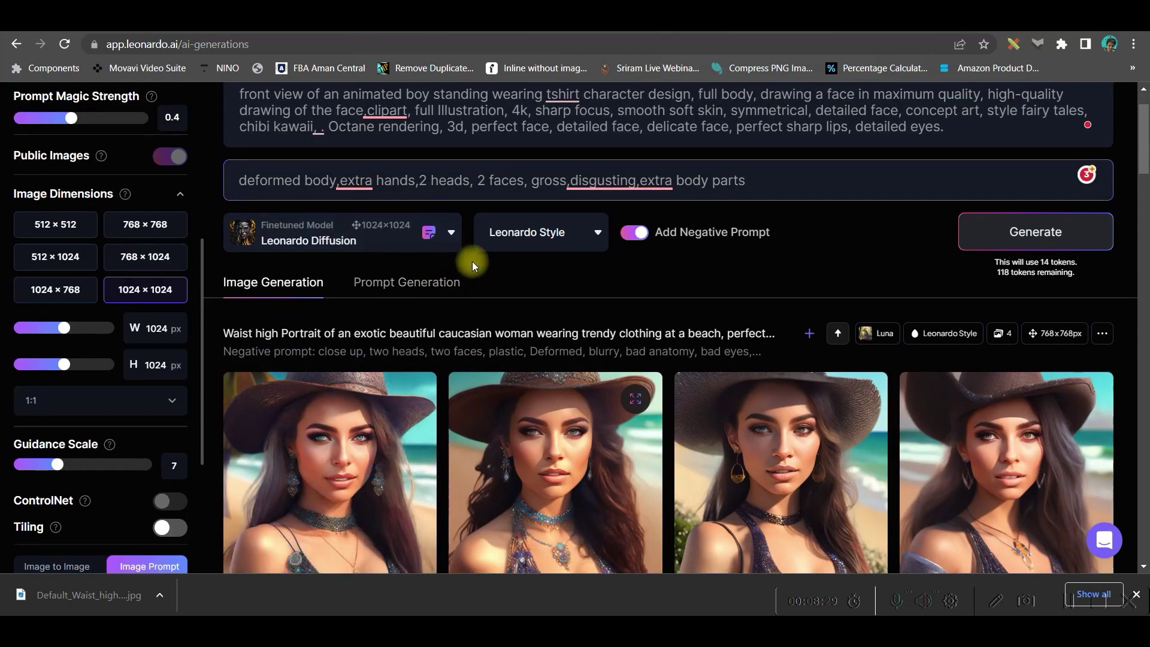
click(1006, 236)
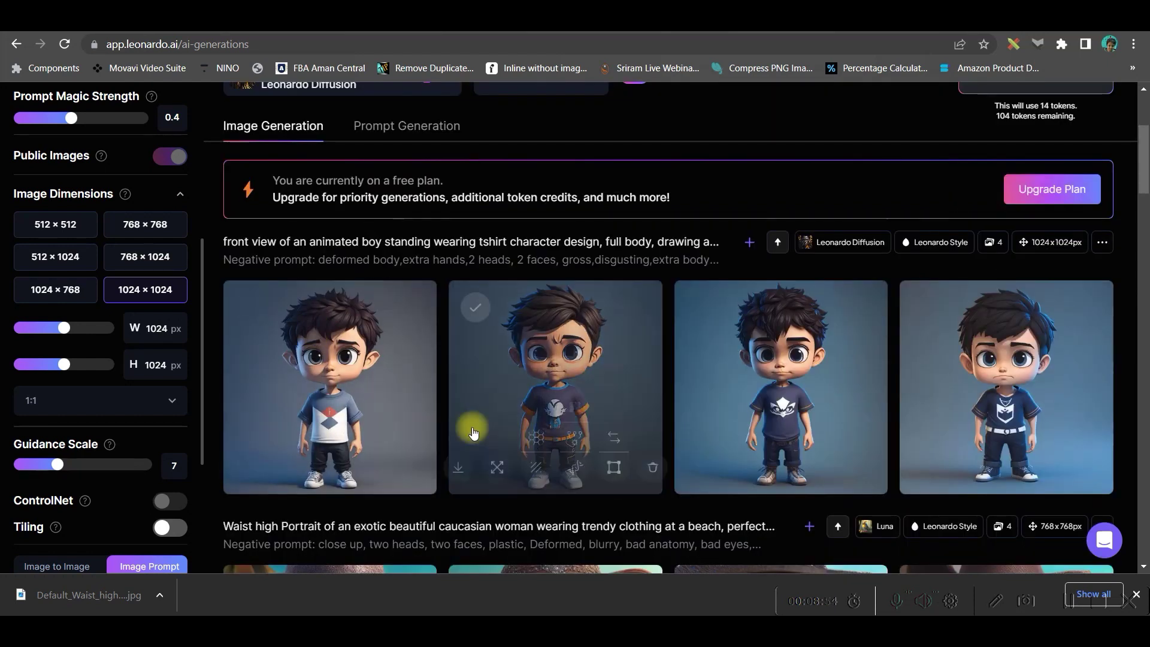
scroll(270, 299, up, 4)
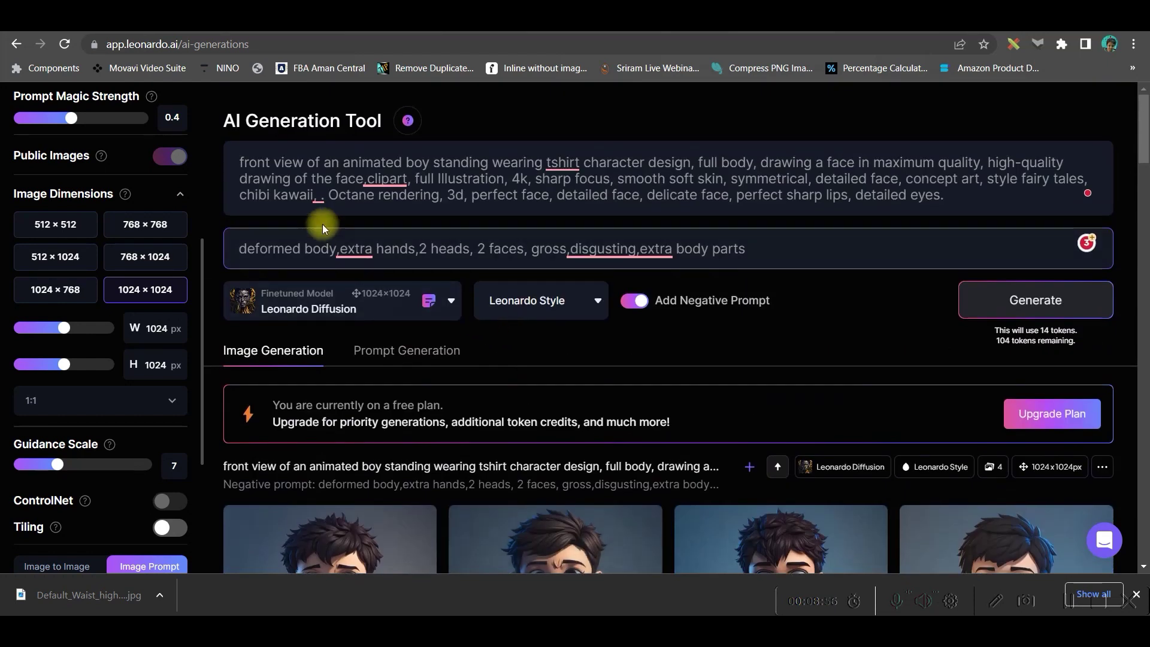
mouse_move(392, 179)
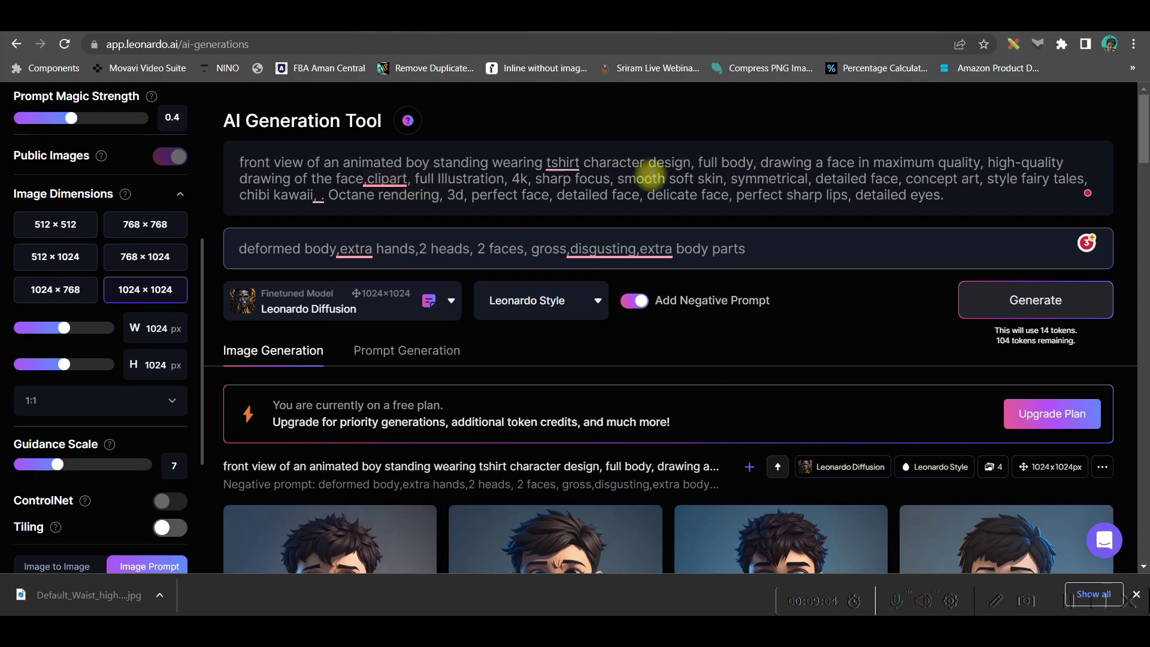
scroll(958, 168, down, 4)
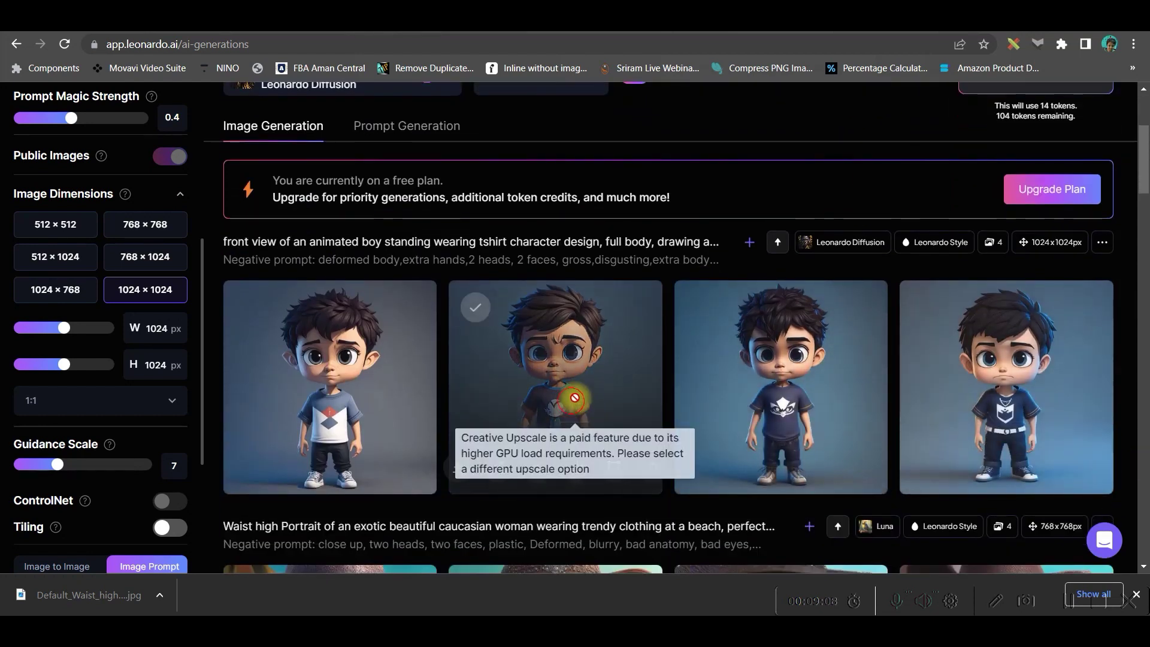
click(567, 359)
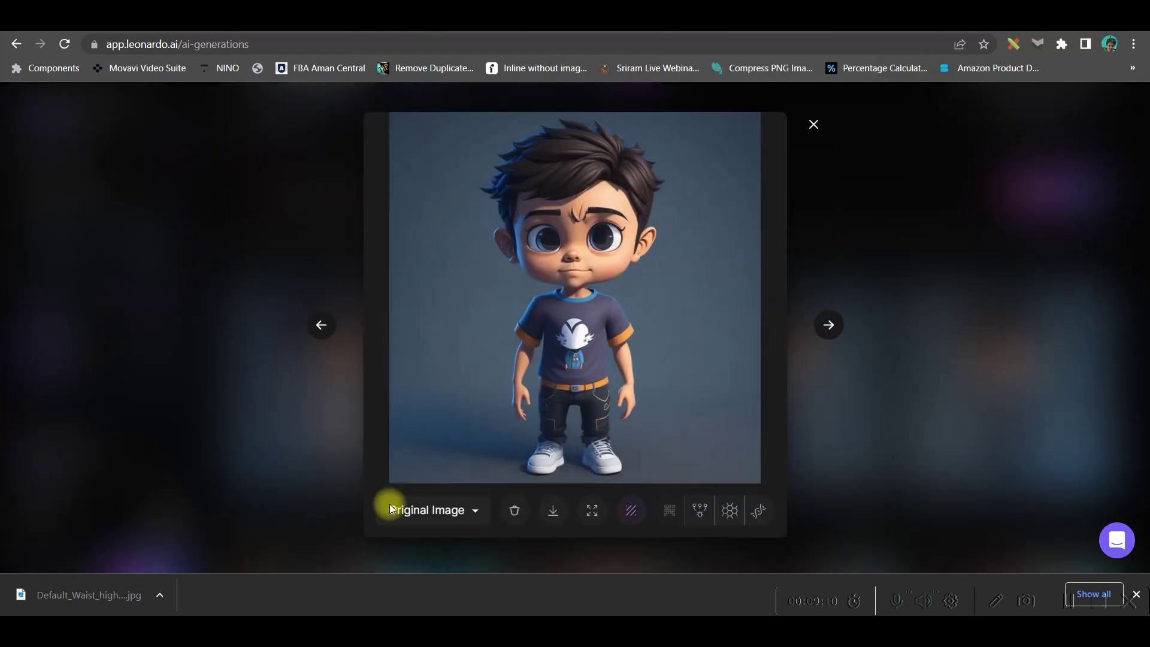
click(836, 331)
click(835, 331)
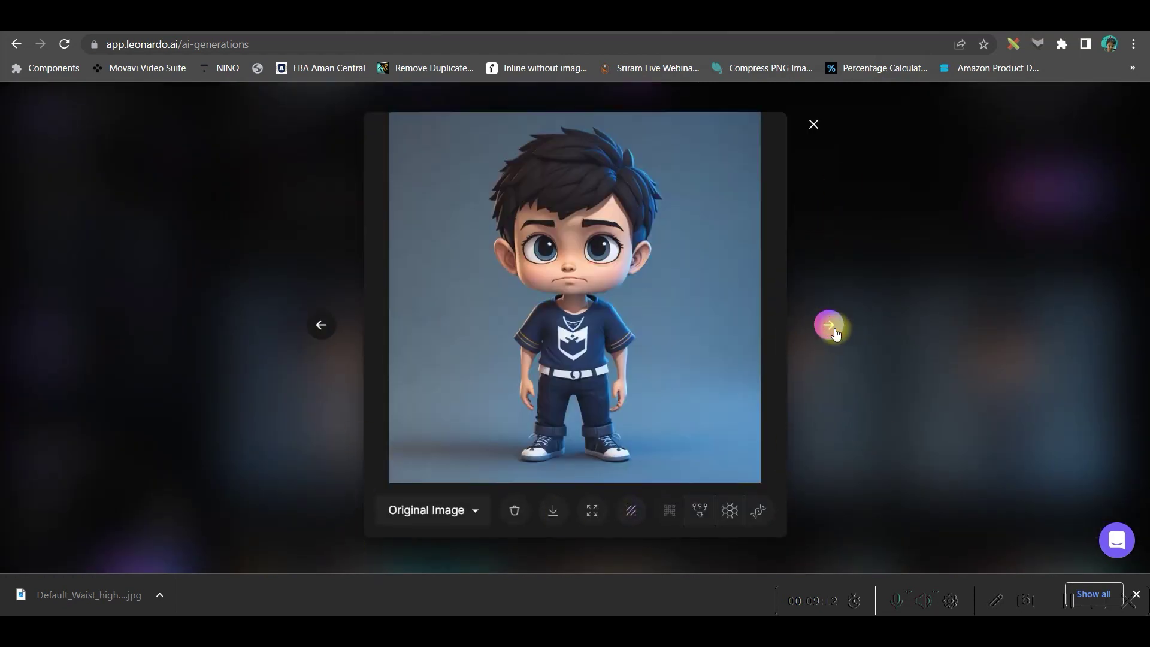
click(835, 331)
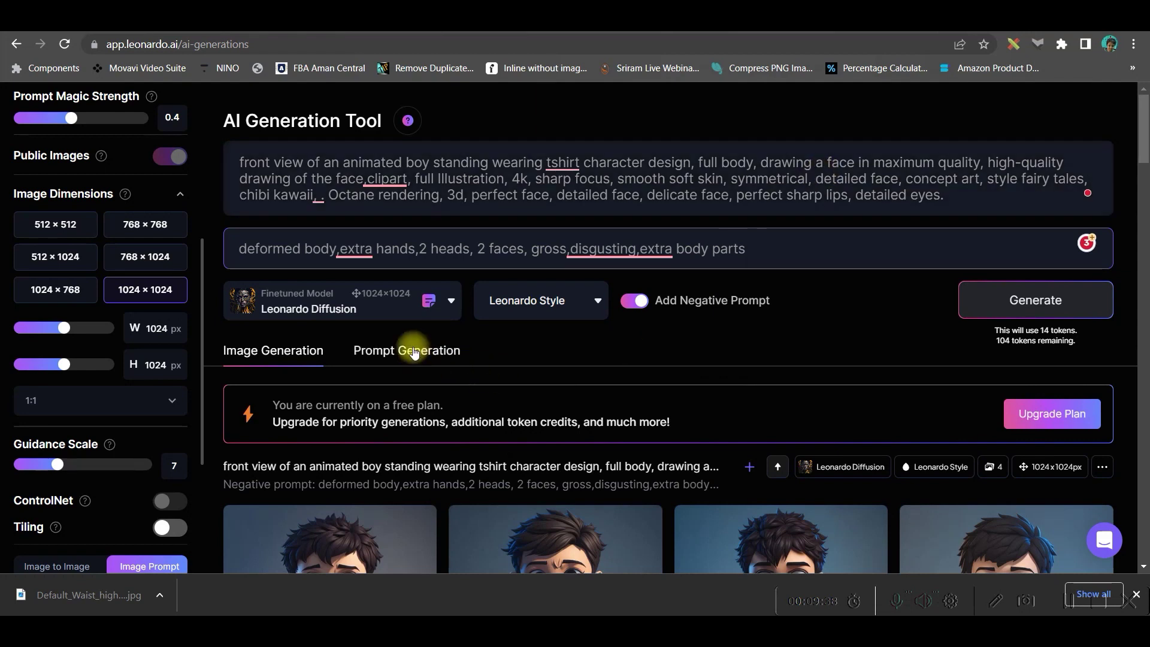
- Ideate four prompts from the idea of a 1960s hippie woman protestor offering soldiers a flower
click(414, 351)
scroll(430, 443, down, 1)
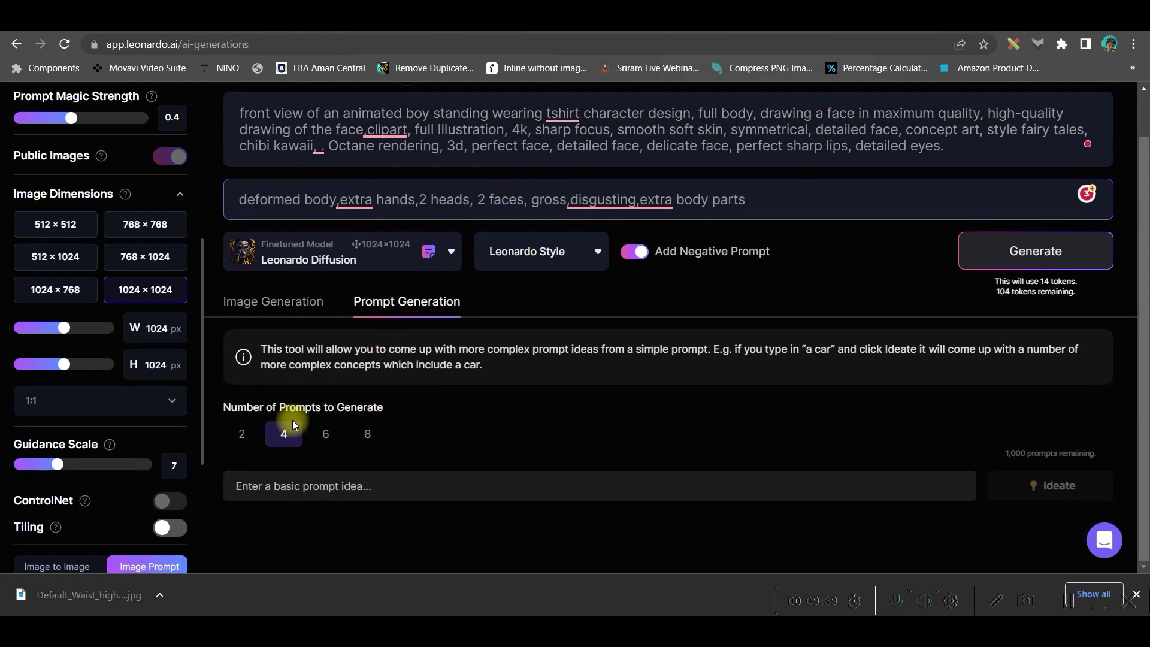
click(374, 486)
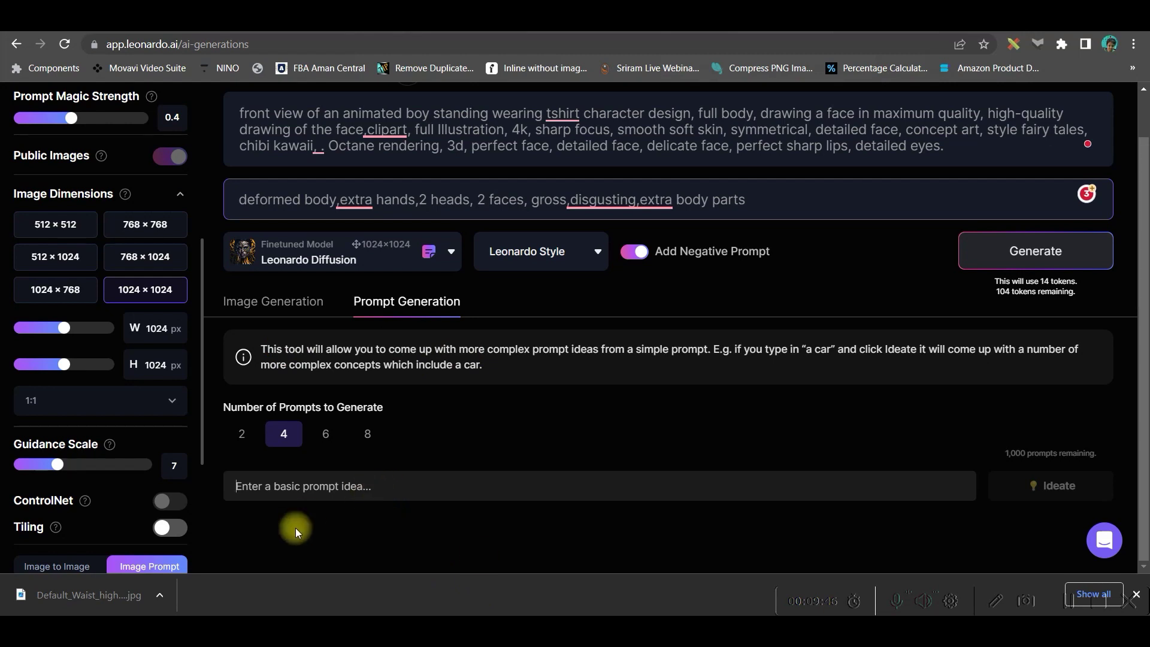
text(a young woman protestor in 1960s hippie attire holds a flower out to armed soldiers in 1960s combat uniforms)
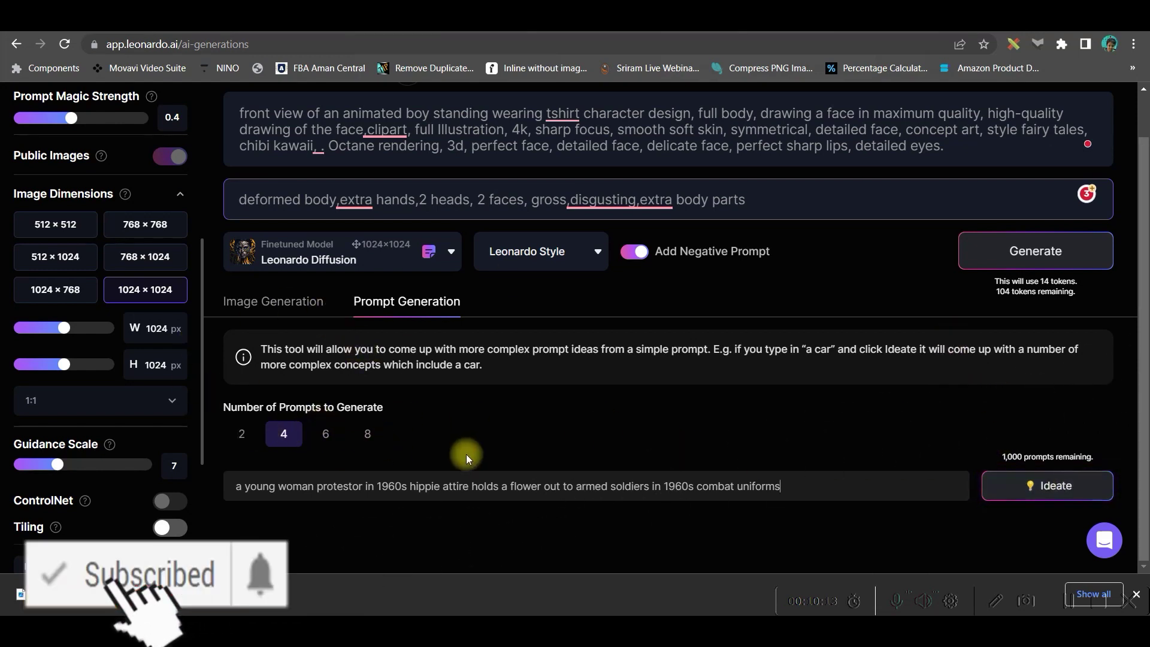
click(1068, 491)
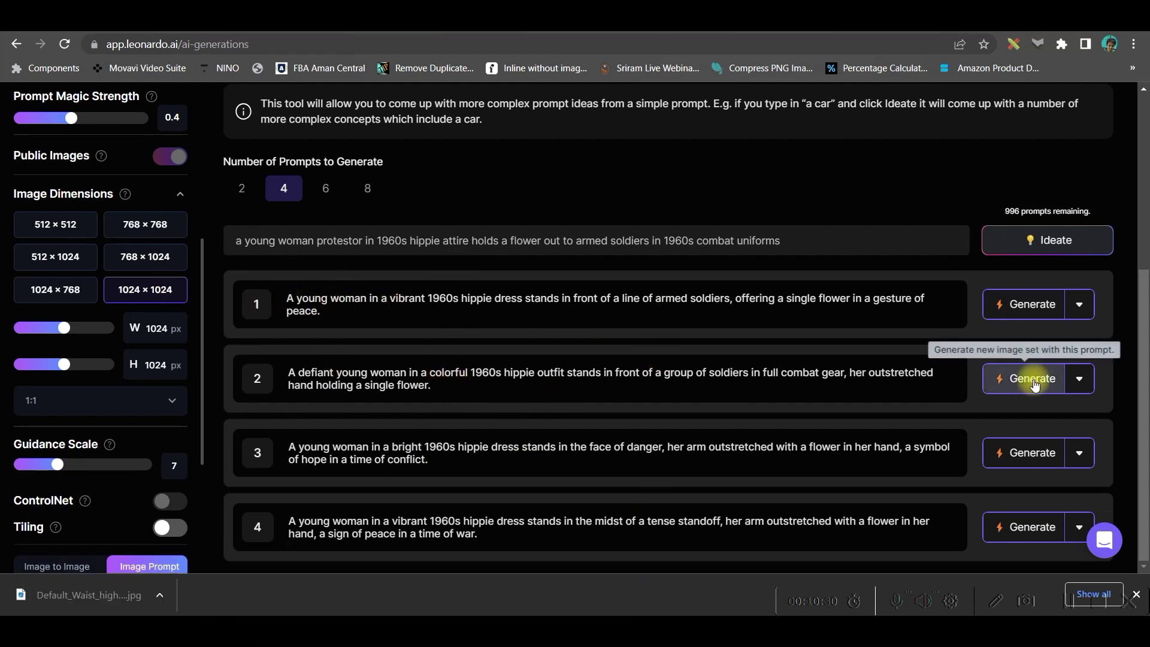
- Generate four images from the first expanded prompt and browse them in the lightbox
click(1026, 303)
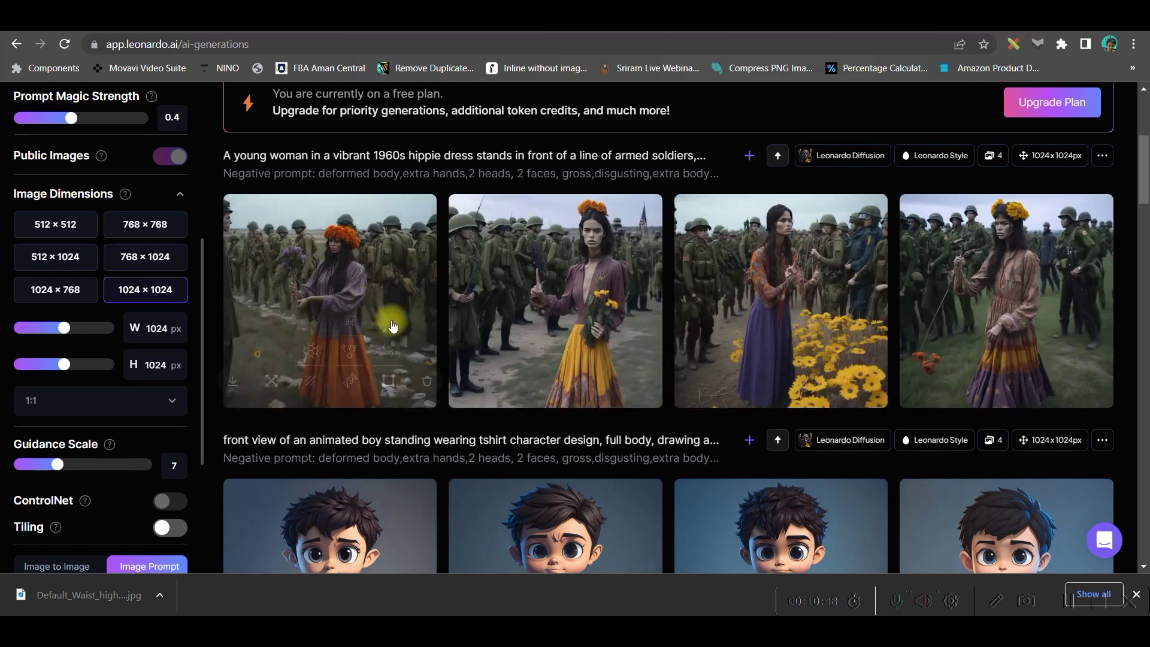
click(343, 291)
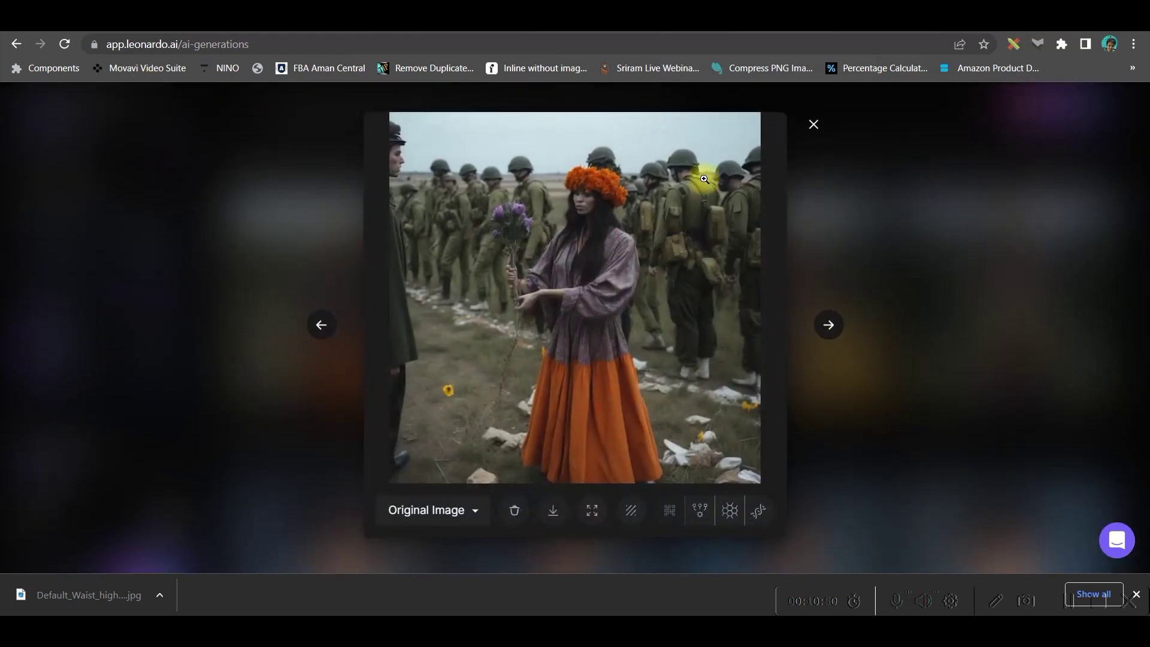
click(828, 325)
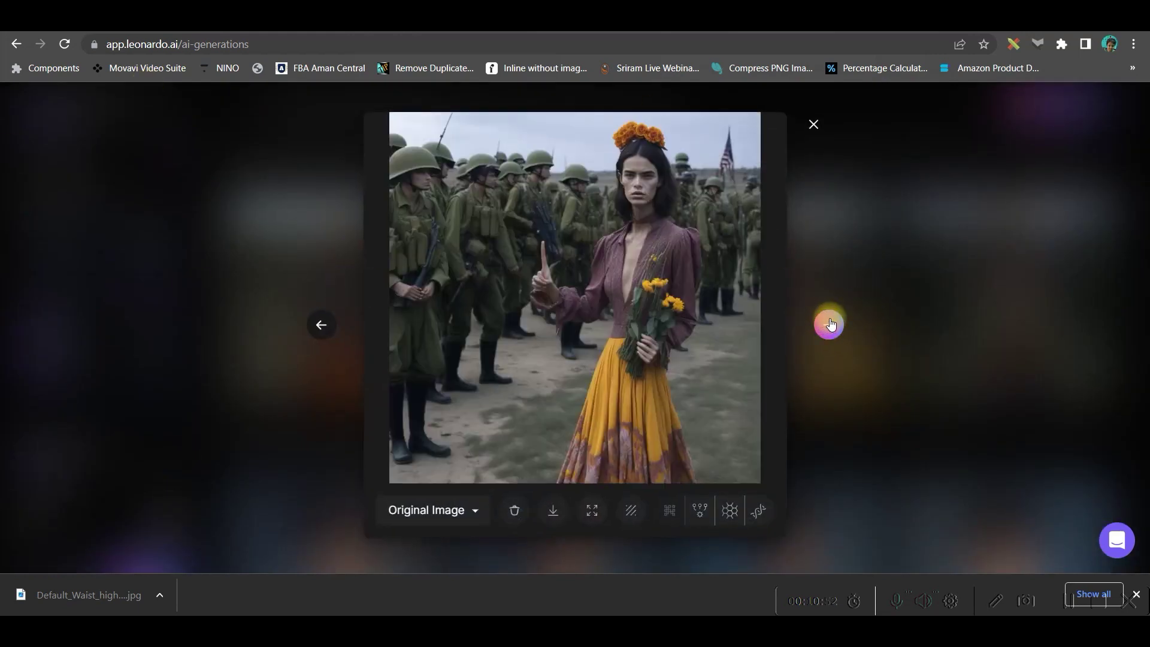
- Close the image viewer and bring back the list of expanded prompts
key(Escape)
scroll(247, 325, up, 5)
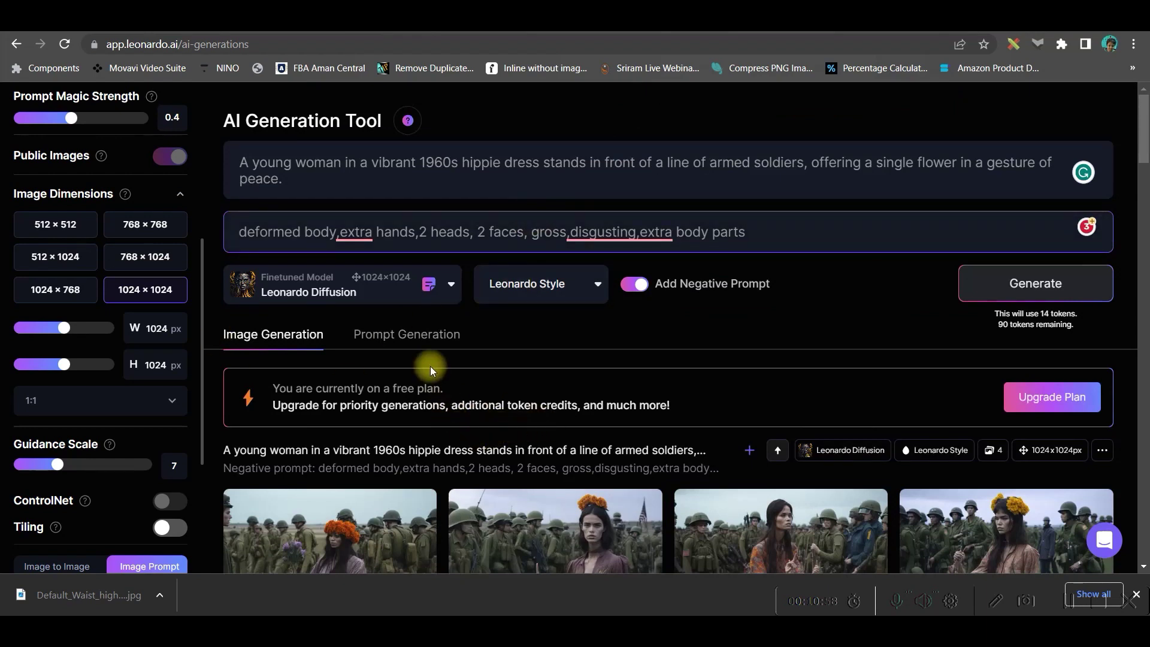
click(414, 334)
scroll(673, 367, down, 5)
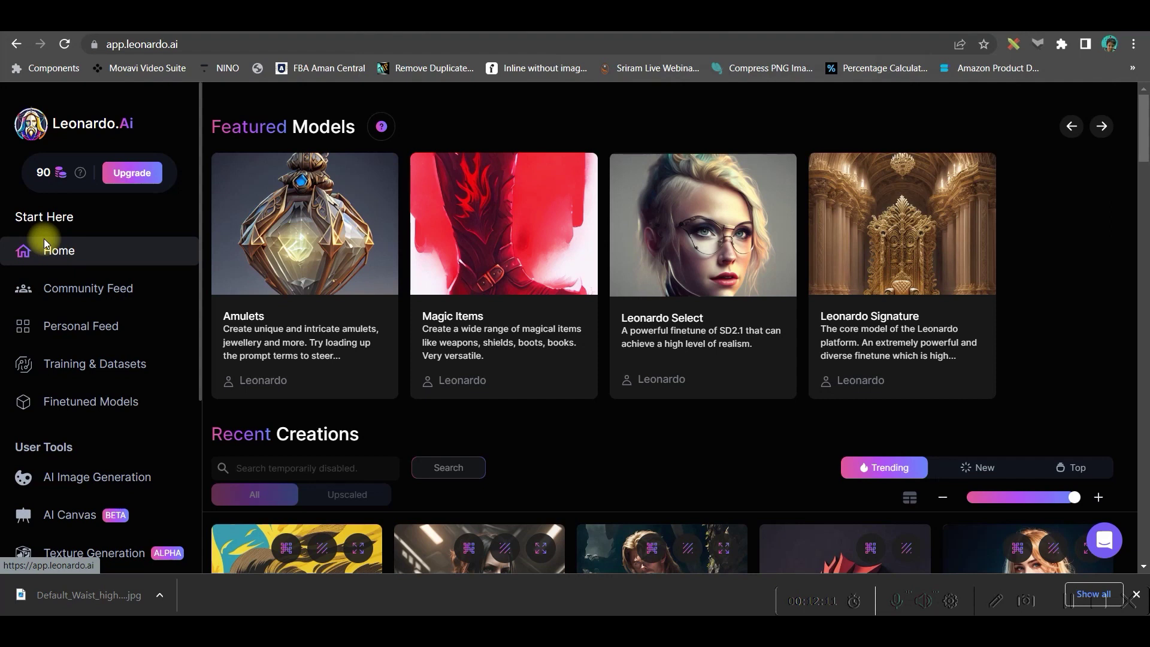
- Switch to Etsy, go to its home page, and search for 'AI ART' to browse the Midjourney prompt listings
key(ctrl+Tab)
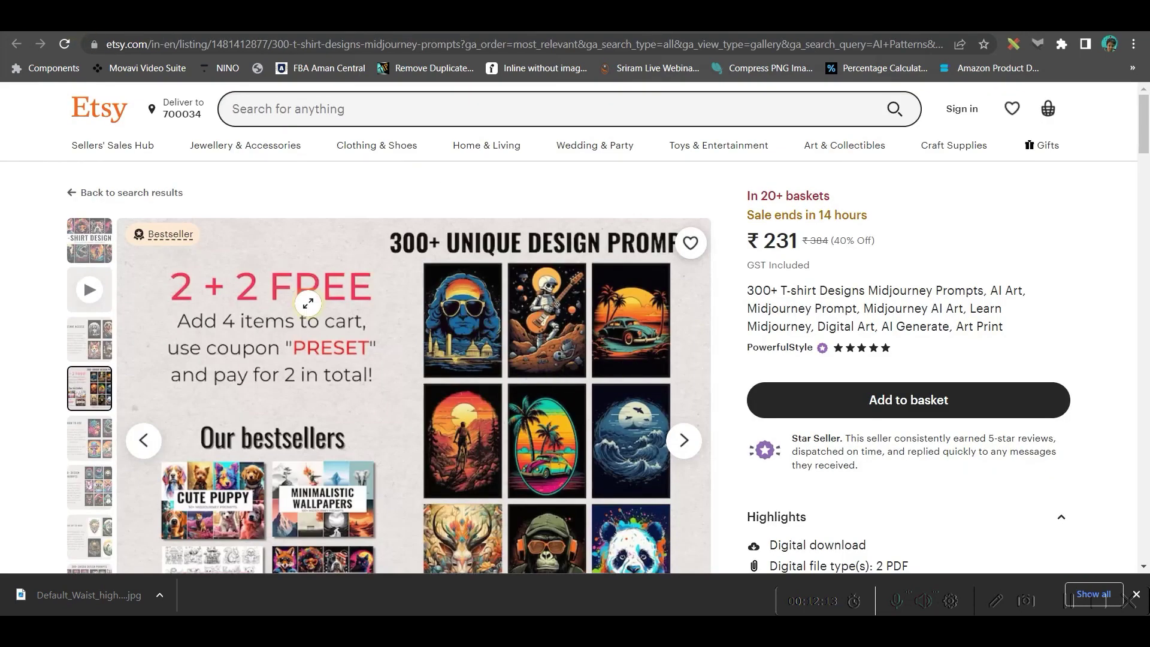
click(89, 121)
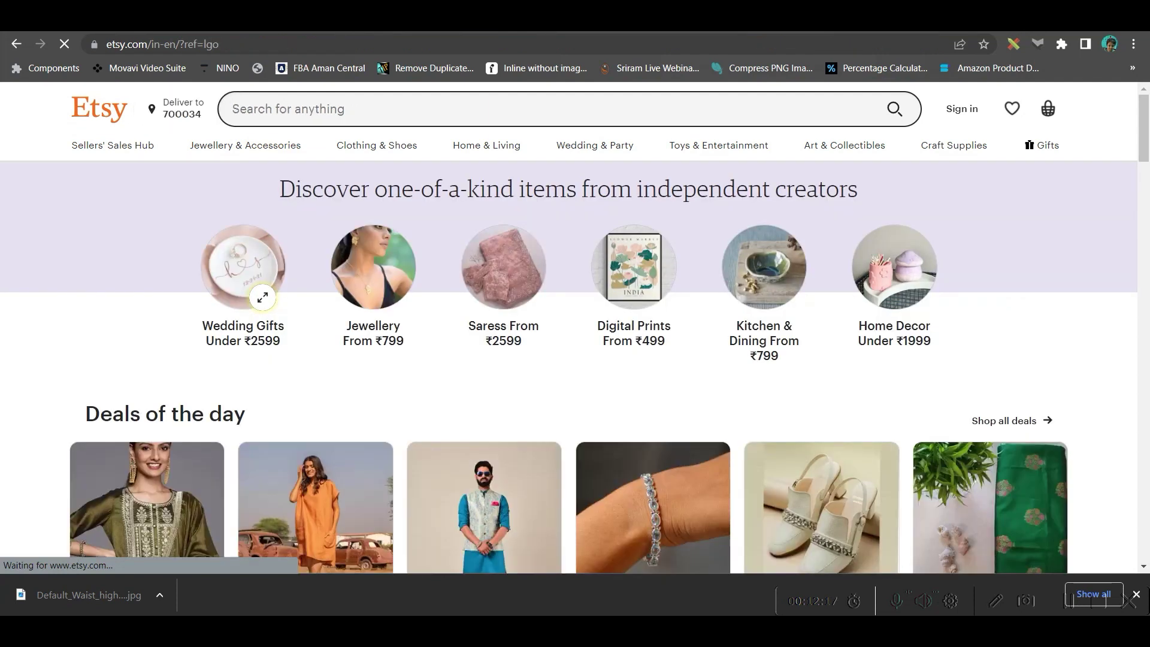
click(301, 112)
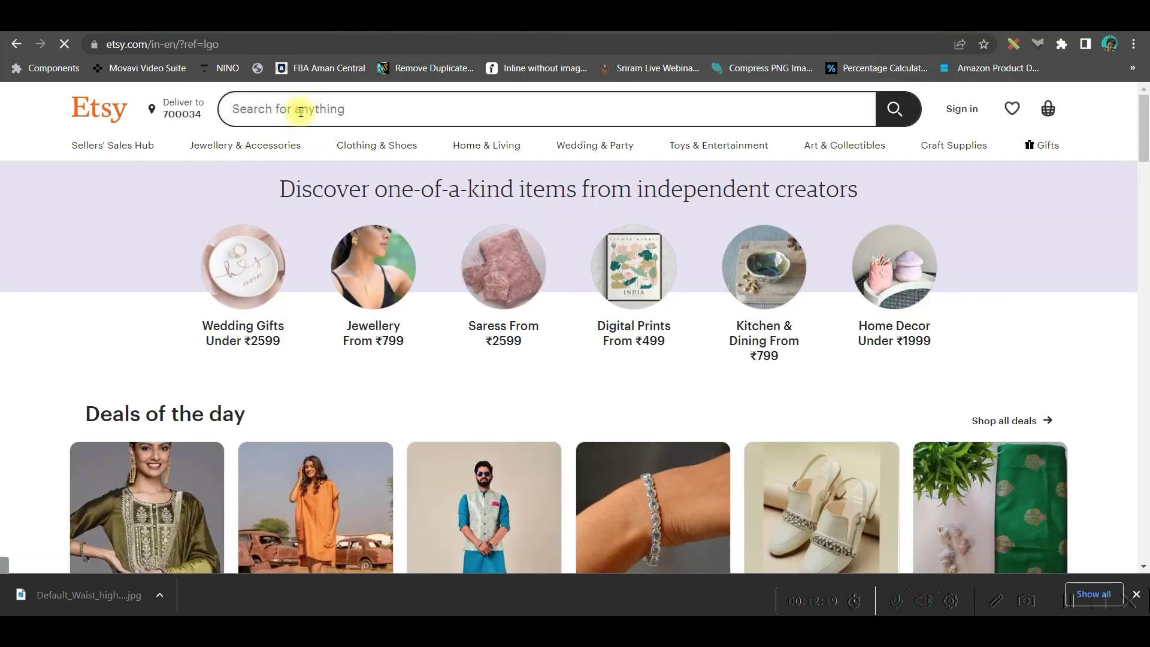
text(AI ART)
key(Return)
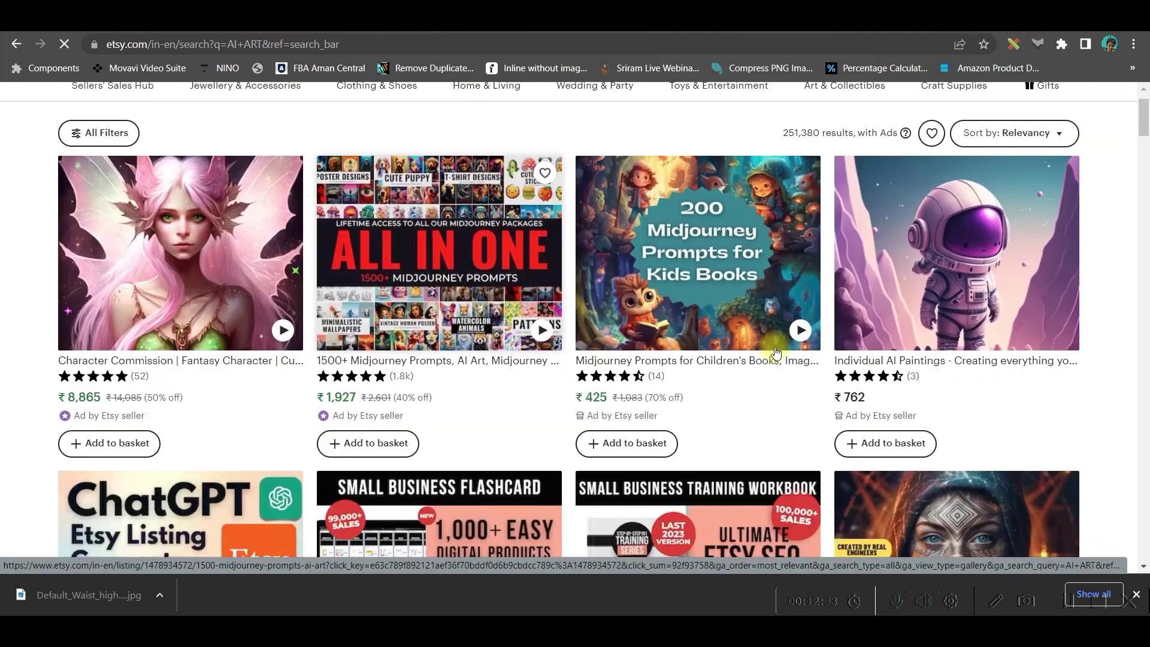
scroll(336, 338, down, 6)
scroll(651, 308, down, 5)
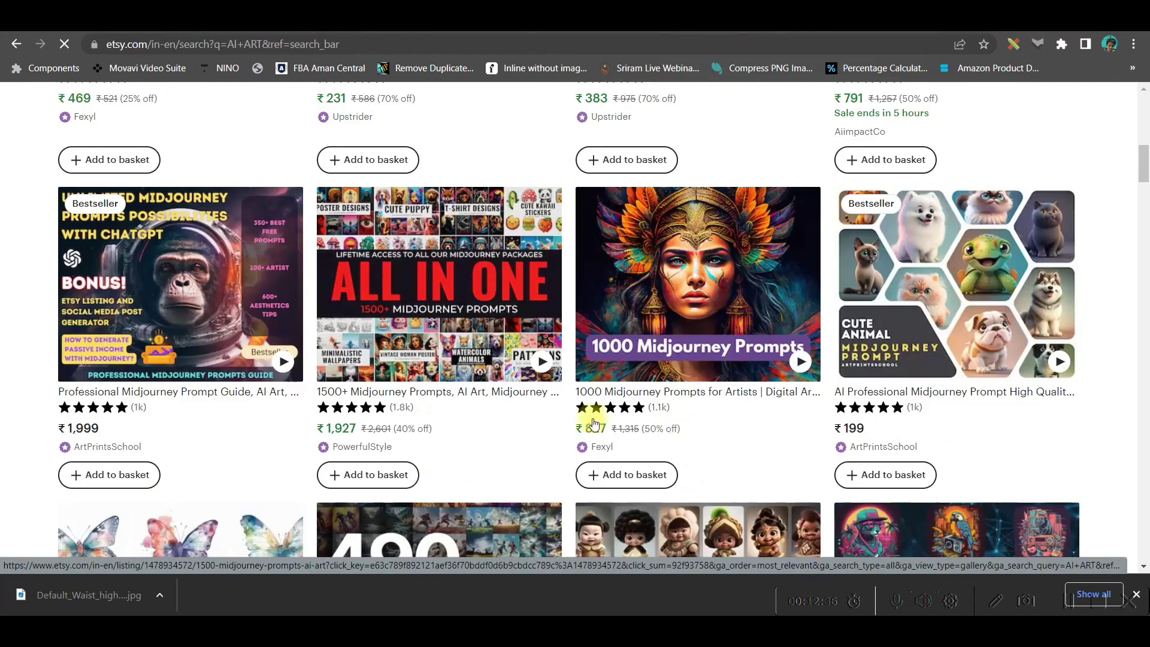